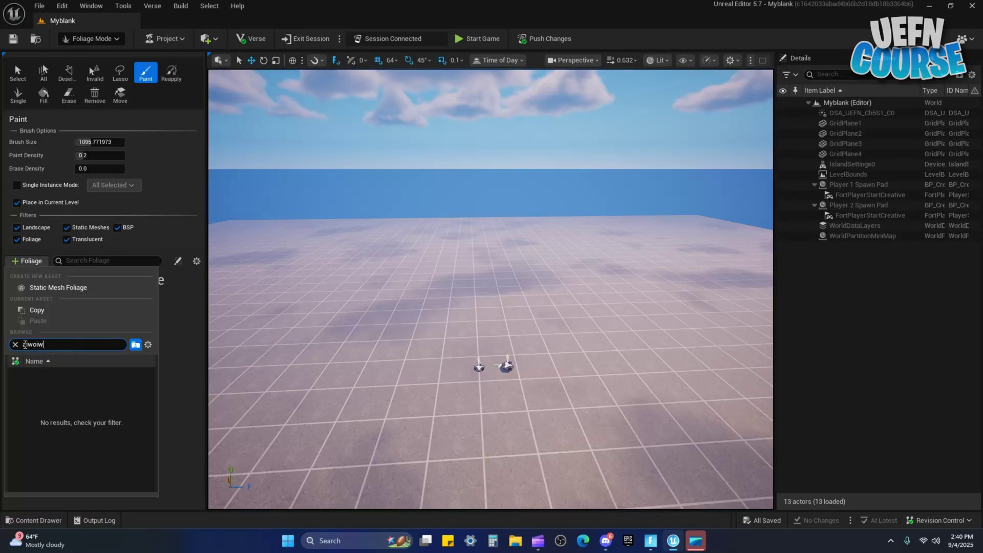
Clear the foliage search and open the Fab marketplace.
click(15, 345)
click(123, 6)
mouse_move(102, 9)
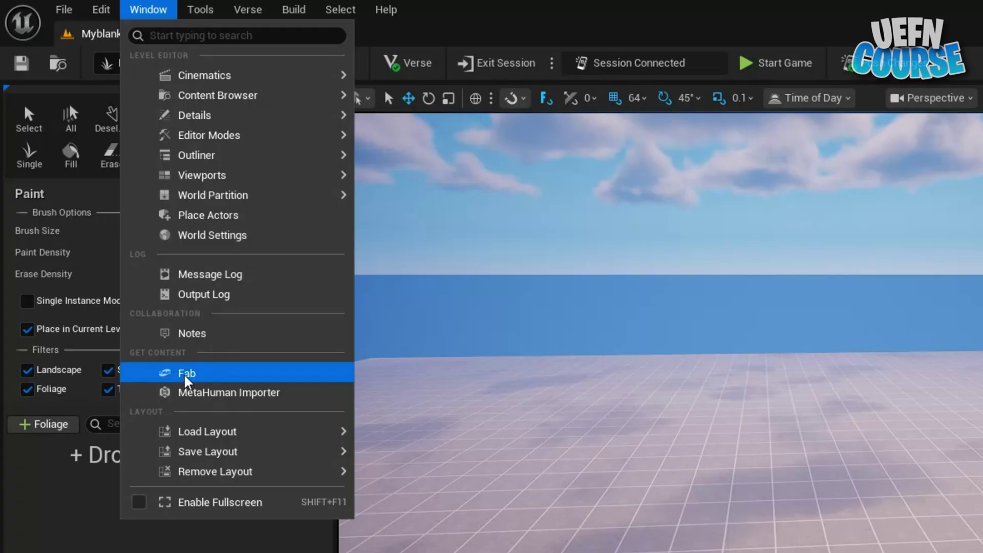
click(185, 374)
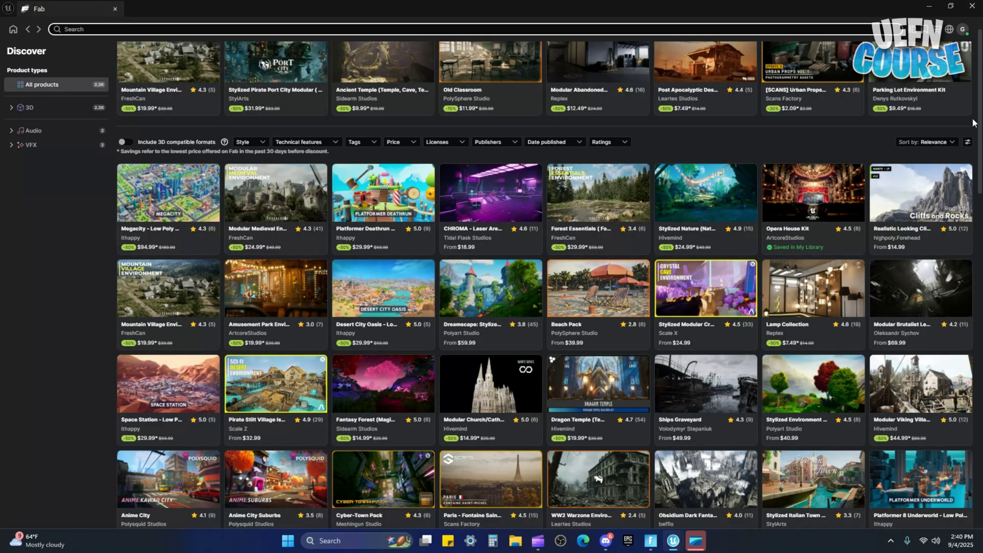
Filter the Fab products to free ones and add the Post-Apocalyptic Scrapyard Pack to the project's content.
scroll(979, 121, up, 1)
drag(982, 82, 979, 358)
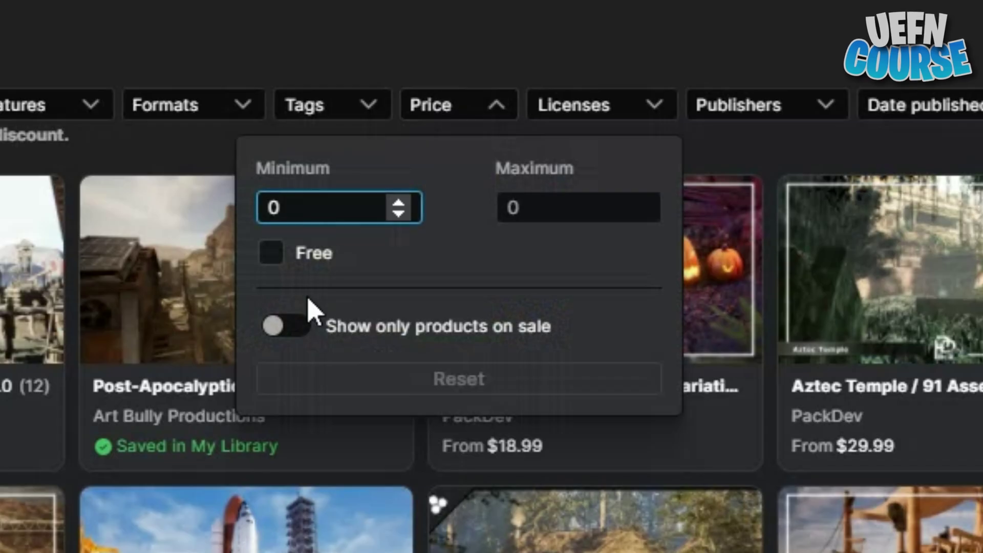
click(271, 253)
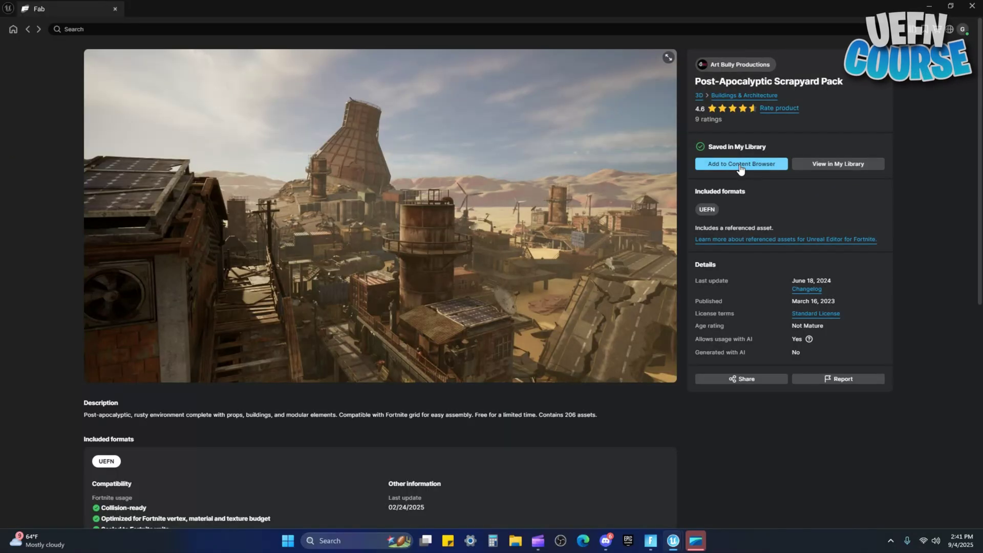
click(740, 165)
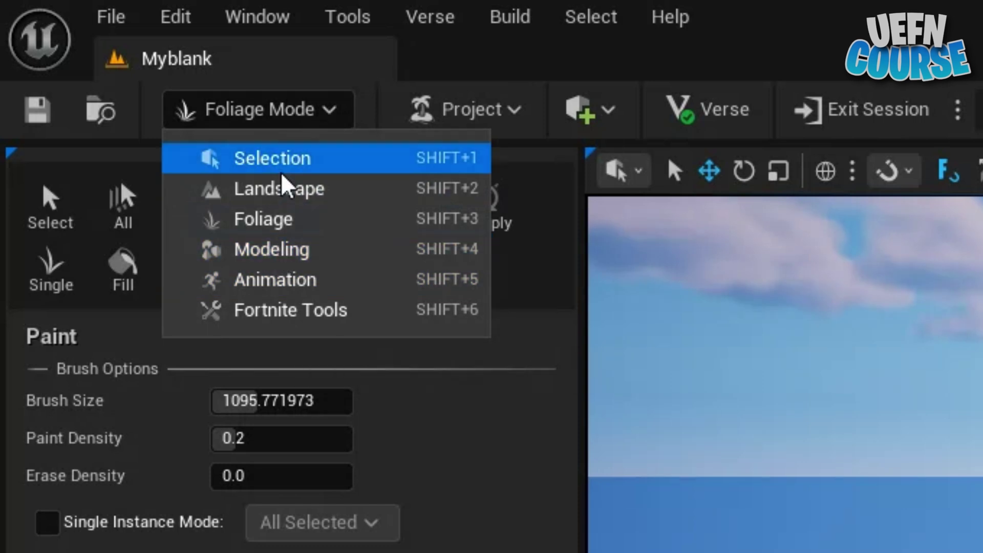
Switch to Landscape mode and set the new landscape's material to MI_Creative_Landscape_Apollo_Standard.
click(296, 197)
mouse_move(490, 289)
right_down()
mouse_move(553, 279)
mouse_move(530, 261)
mouse_move(492, 279)
mouse_move(503, 279)
right_up()
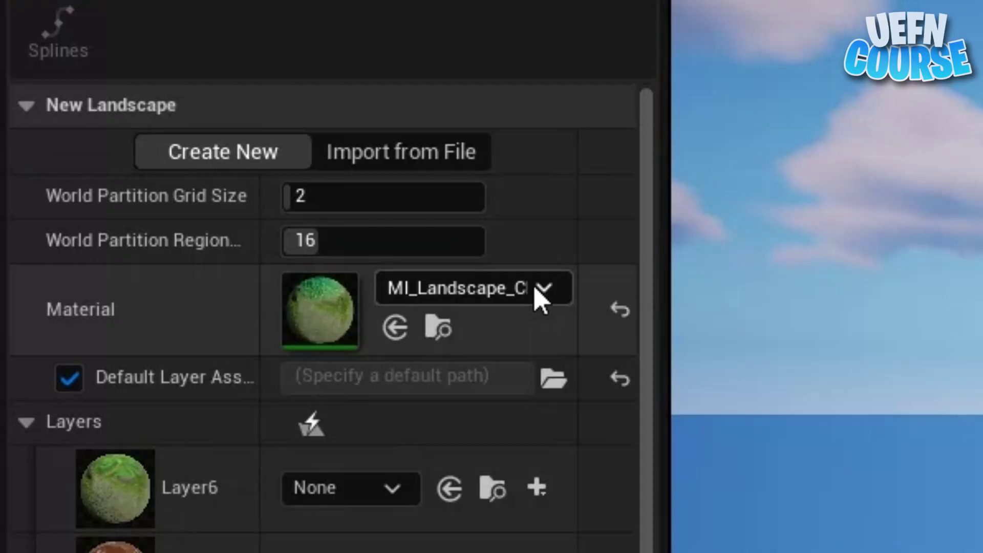
click(168, 191)
text(ch)
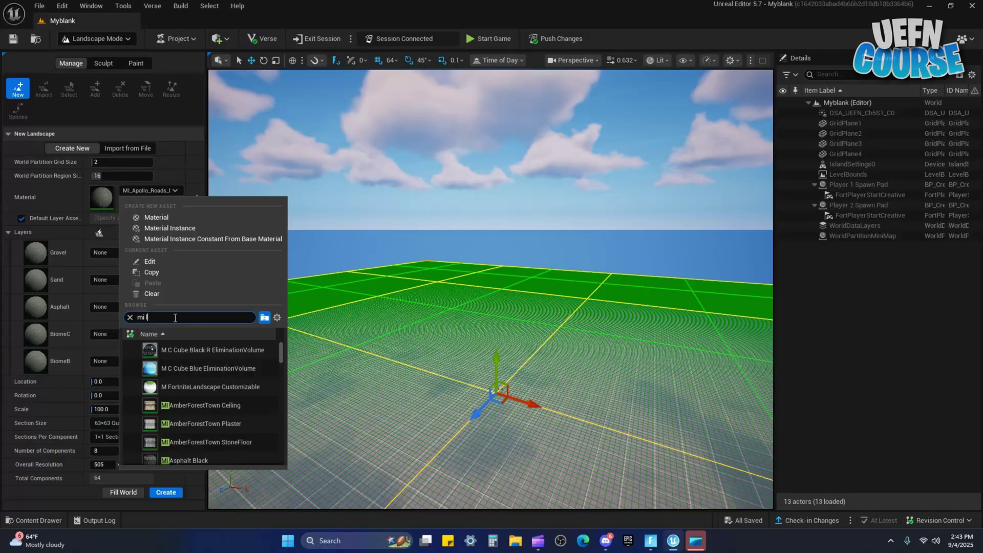
text(andscape)
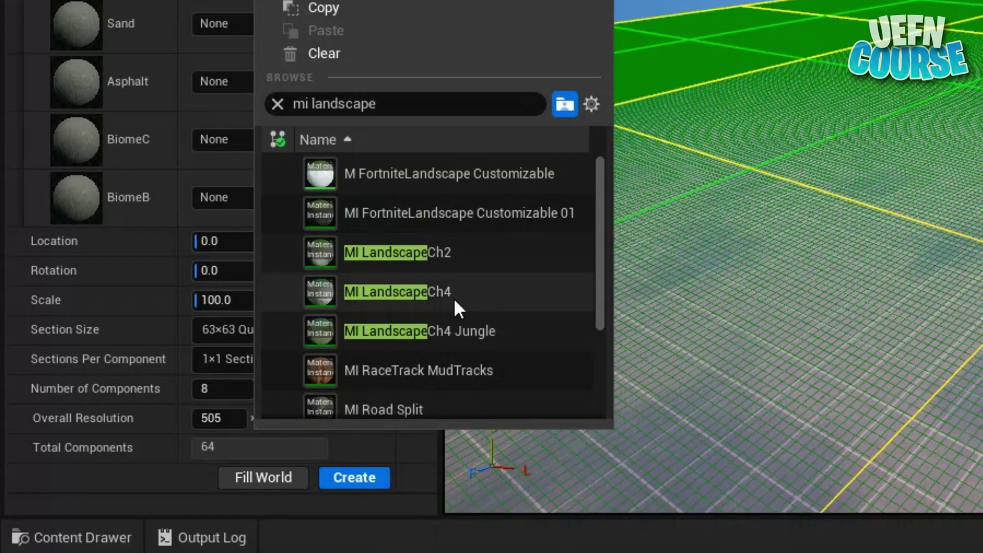
click(496, 331)
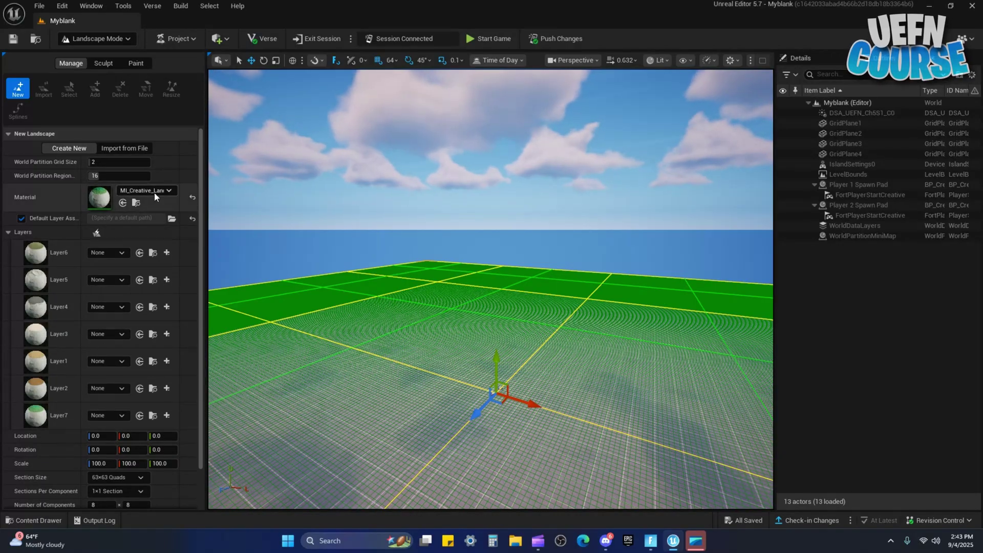
click(154, 193)
click(265, 365)
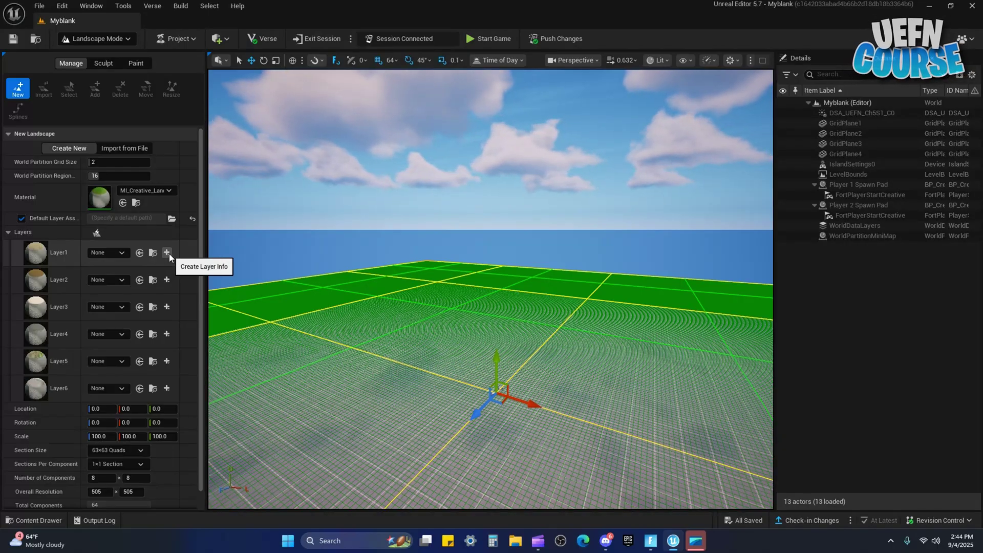
Create a Non Weight-Blended layer info for Layer1 and save it as Layer1_LayerInfo in Myblank_sharedassets.
click(167, 253)
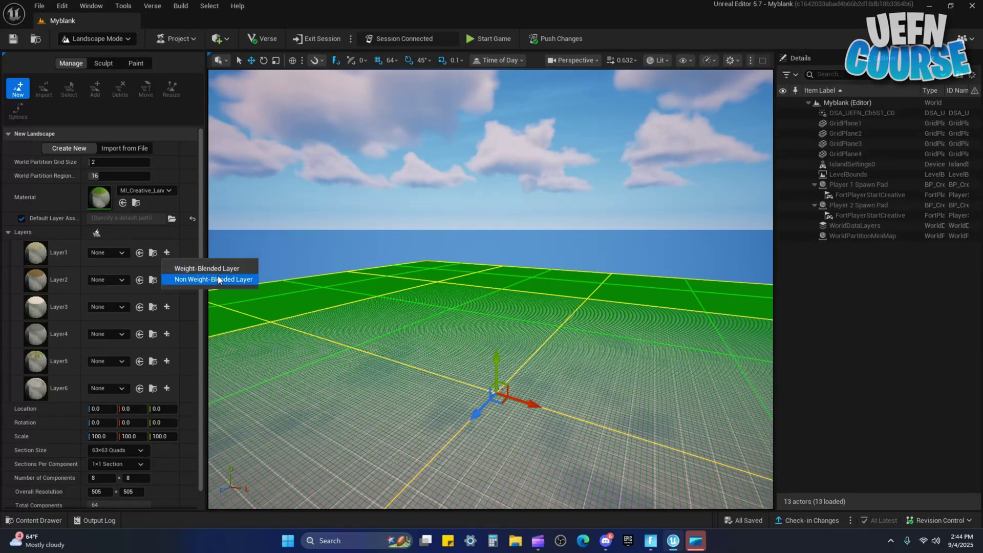
click(189, 280)
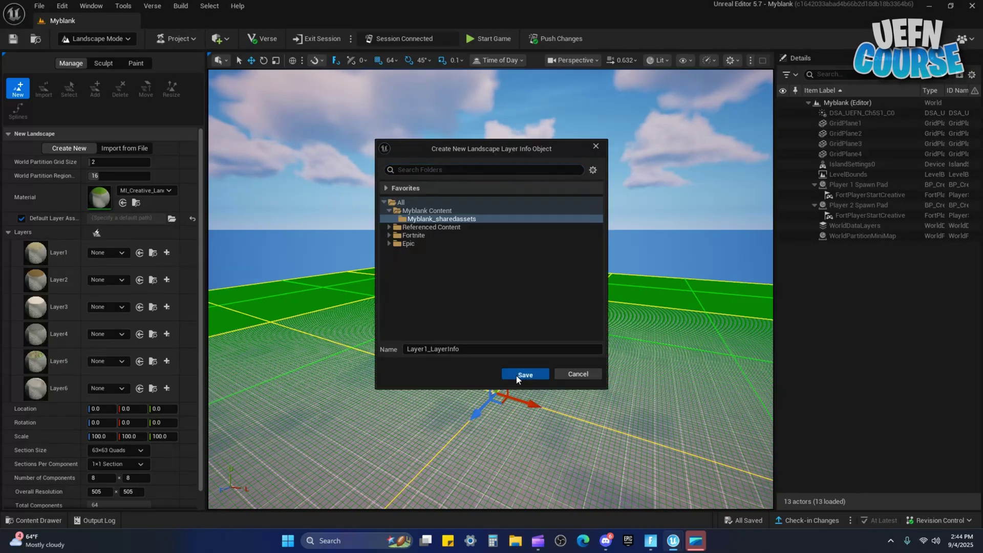
click(523, 373)
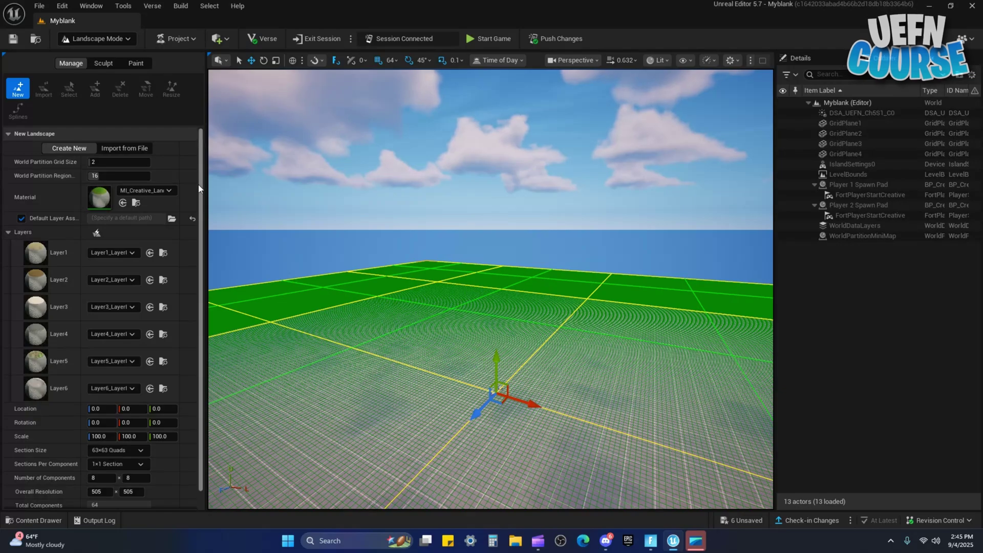
Raise the new landscape preview to a height of 640.
scroll(200, 190, down, 2)
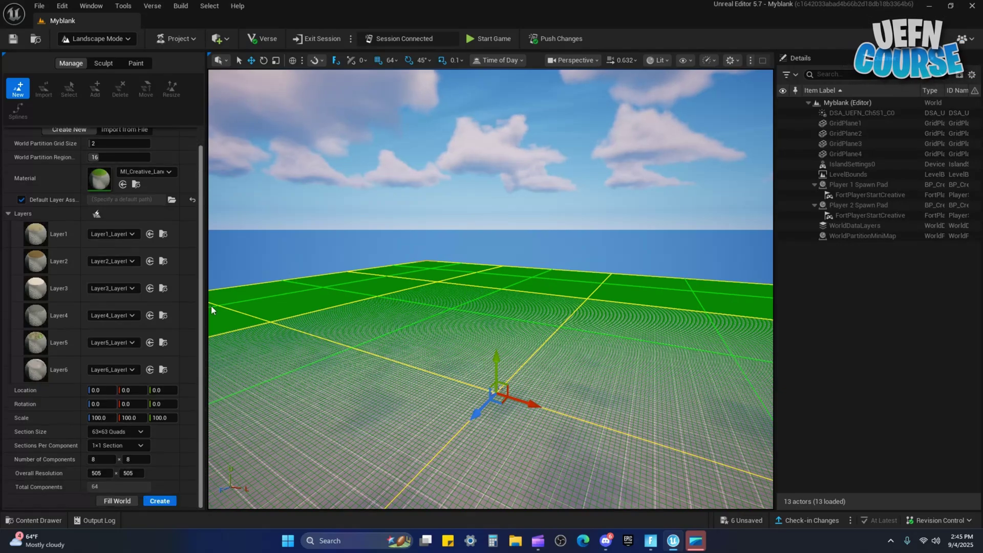
right_drag(570, 304, 369, 327)
mouse_move(569, 305)
mouse_down()
mouse_move(569, 154)
mouse_move(556, 337)
mouse_move(567, 296)
mouse_up()
Try landscape component counts of 10 × 10 and 100 × 100.
click(97, 456)
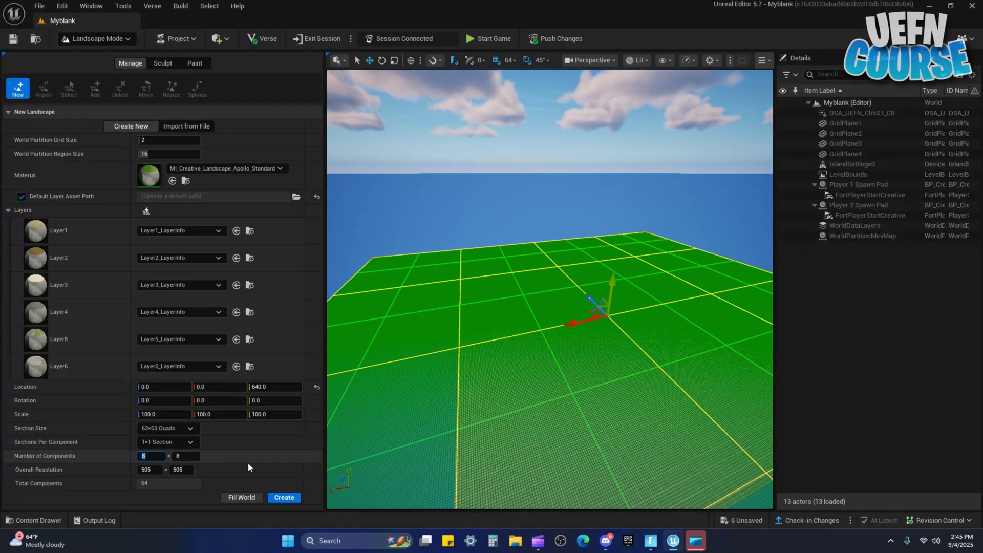
text(10)
click(185, 455)
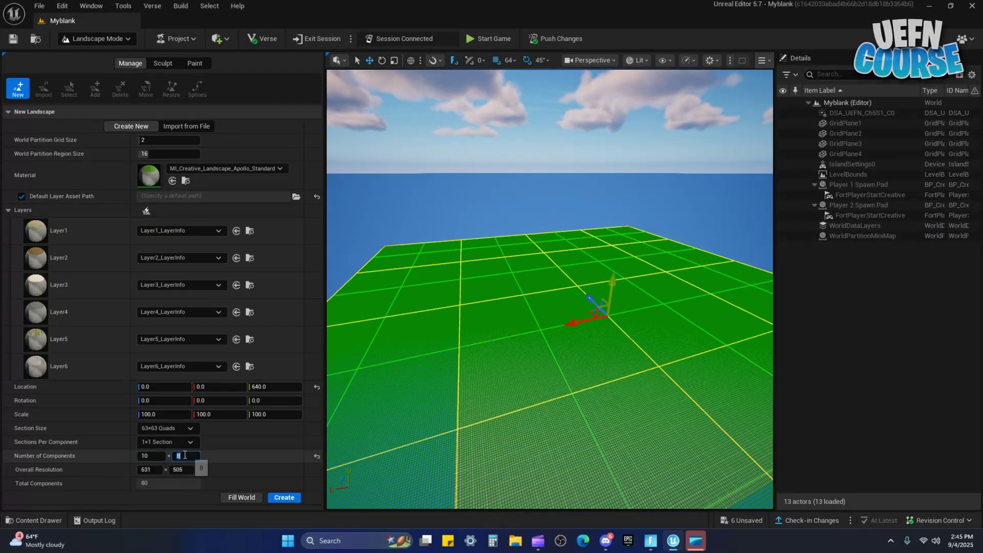
click(153, 458)
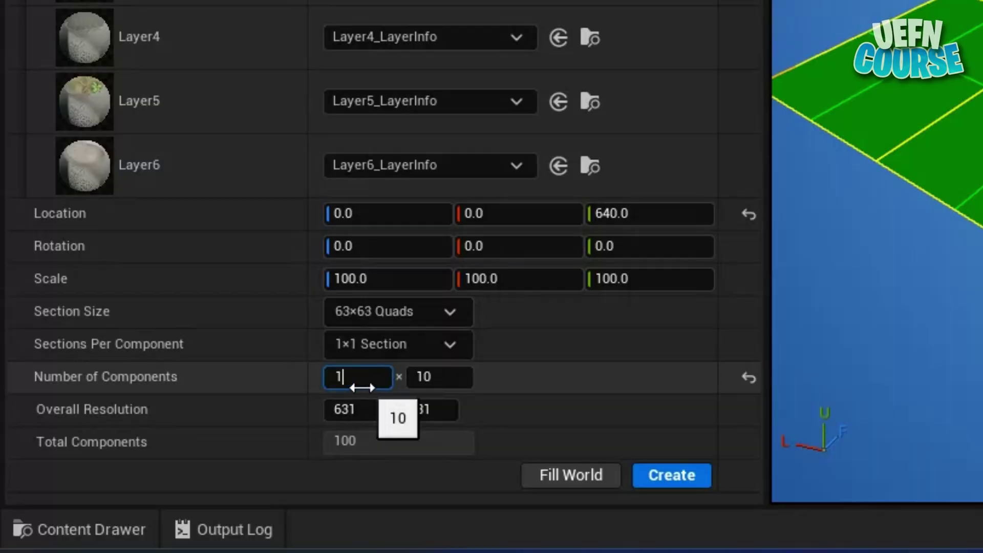
click(438, 379)
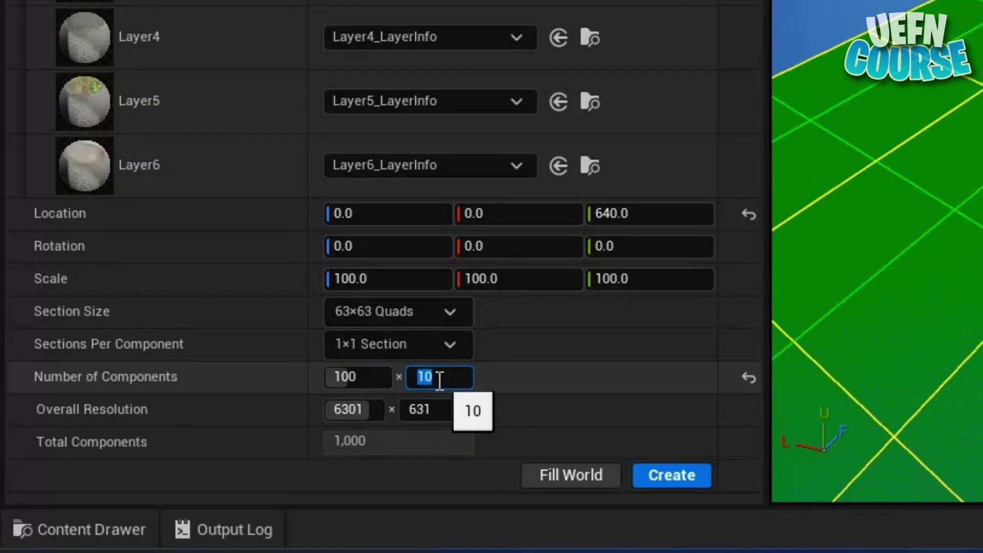
text(0)
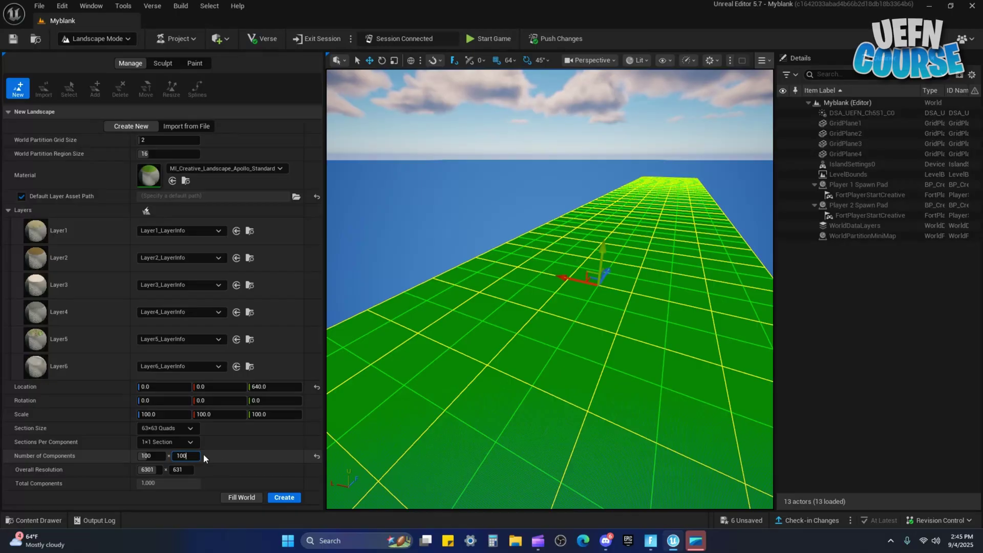
key(Return)
Set the landscape's number of components to 15 × 15.
right_drag(535, 316, 483, 323)
click(144, 437)
text(15)
click(184, 437)
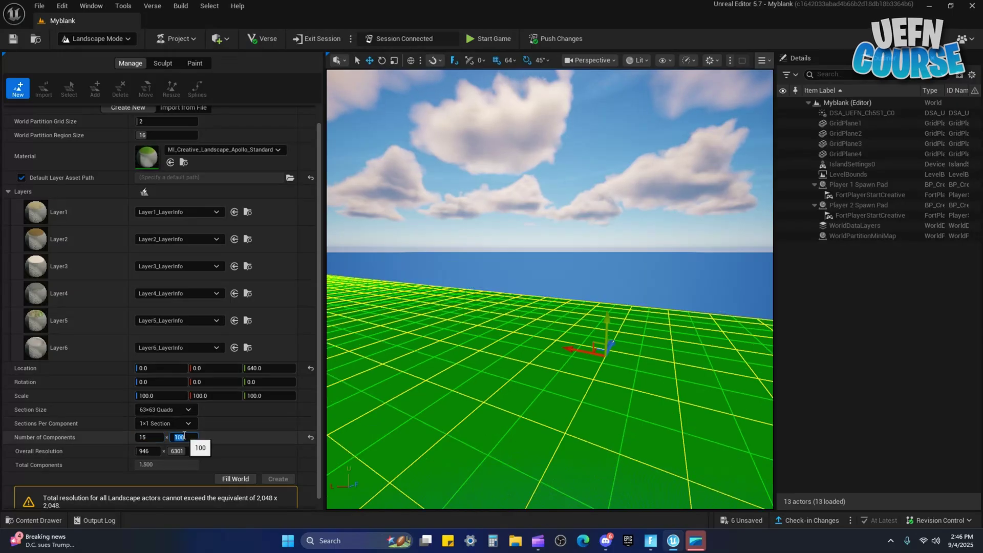
text(15)
key(Return)
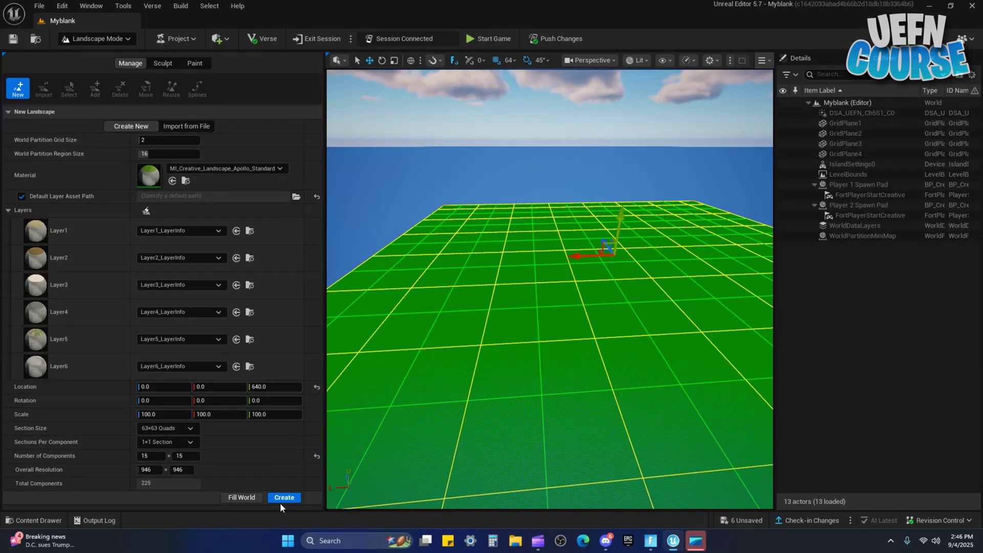
Inspect the edges of the landscape preview and create the landscape.
right_drag(494, 315, 484, 314)
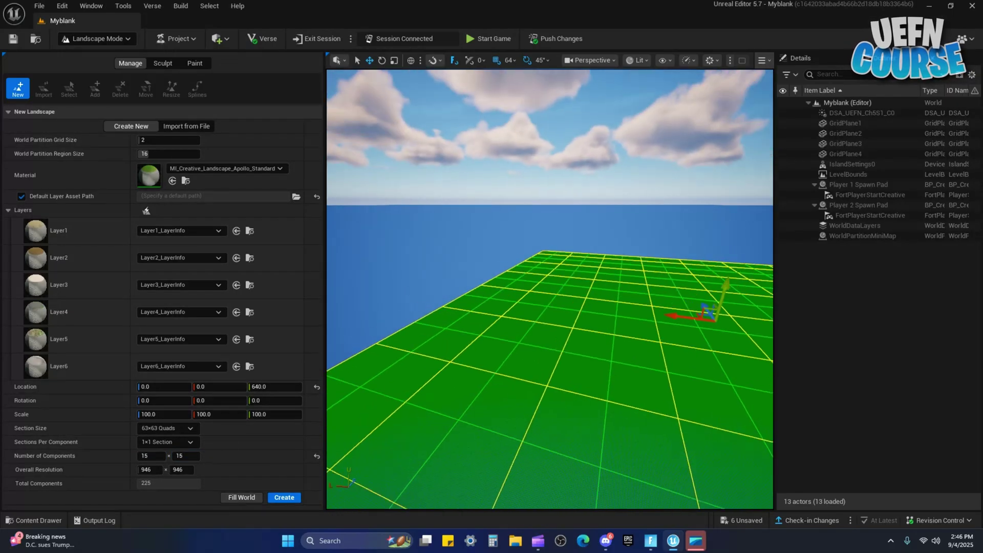
right_drag(637, 251, 656, 269)
right_drag(441, 379, 371, 354)
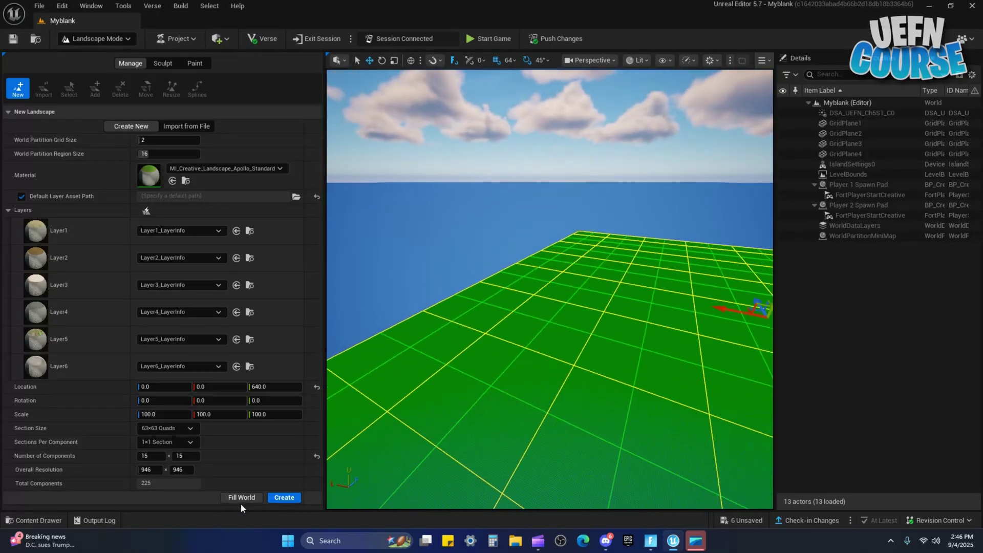
right_drag(529, 256, 409, 232)
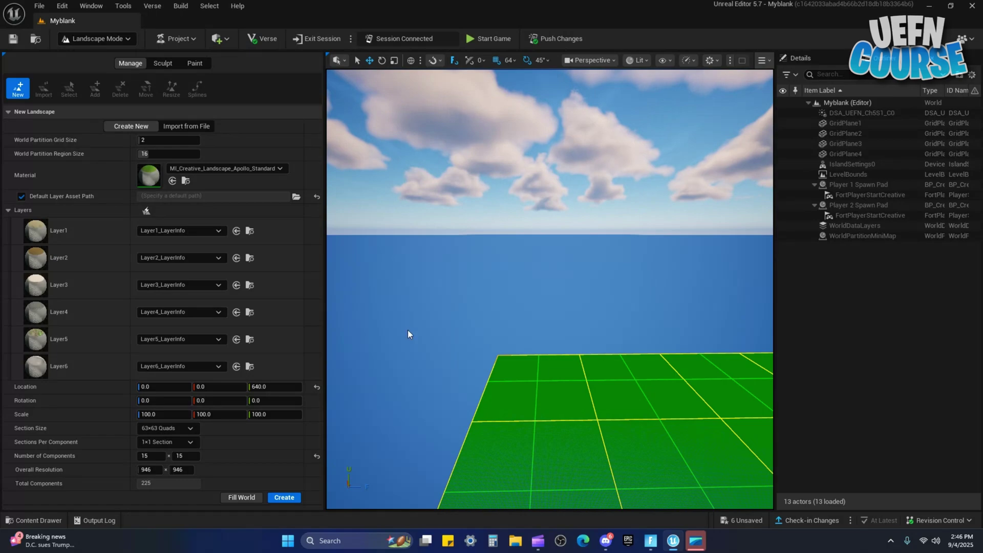
right_drag(465, 376, 661, 310)
right_drag(353, 420, 440, 438)
right_drag(579, 413, 509, 272)
click(285, 498)
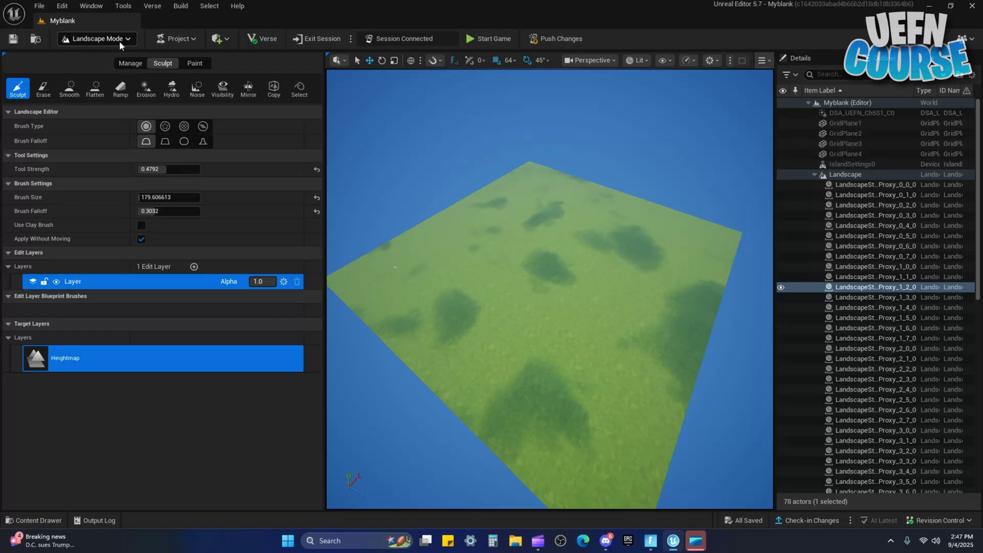
Delete landscape components at the far corner and along its two adjoining edges.
click(130, 63)
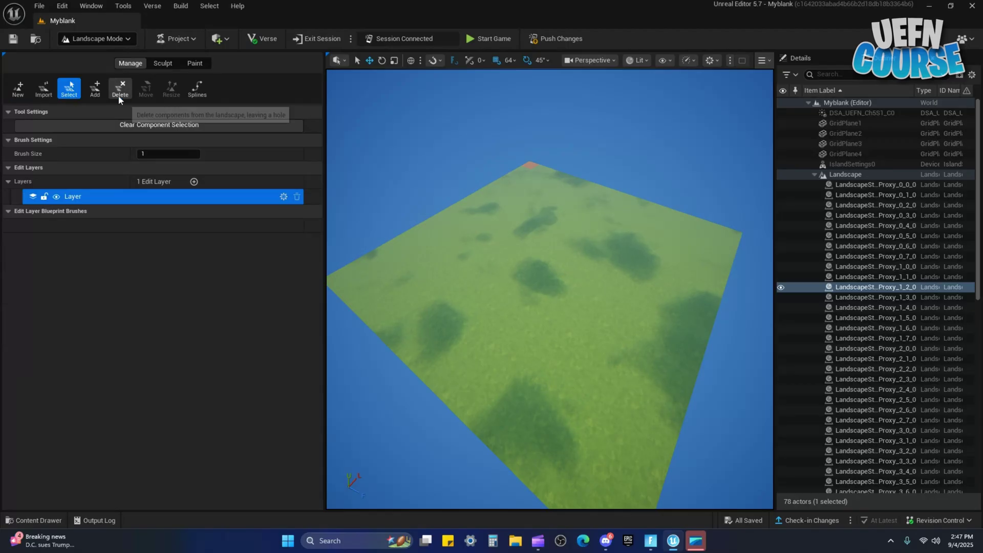
click(326, 241)
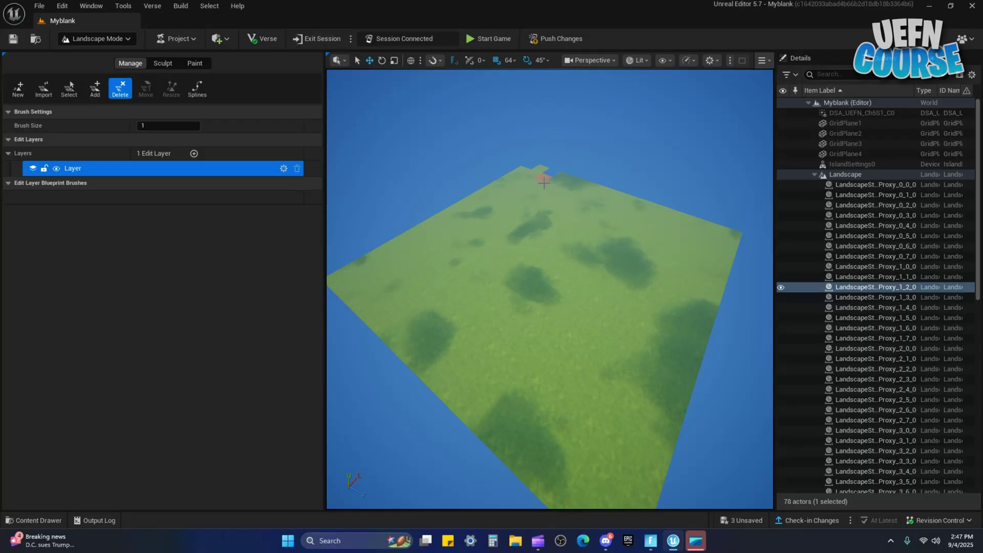
mouse_move(546, 179)
mouse_down()
mouse_move(717, 224)
mouse_move(725, 242)
mouse_up()
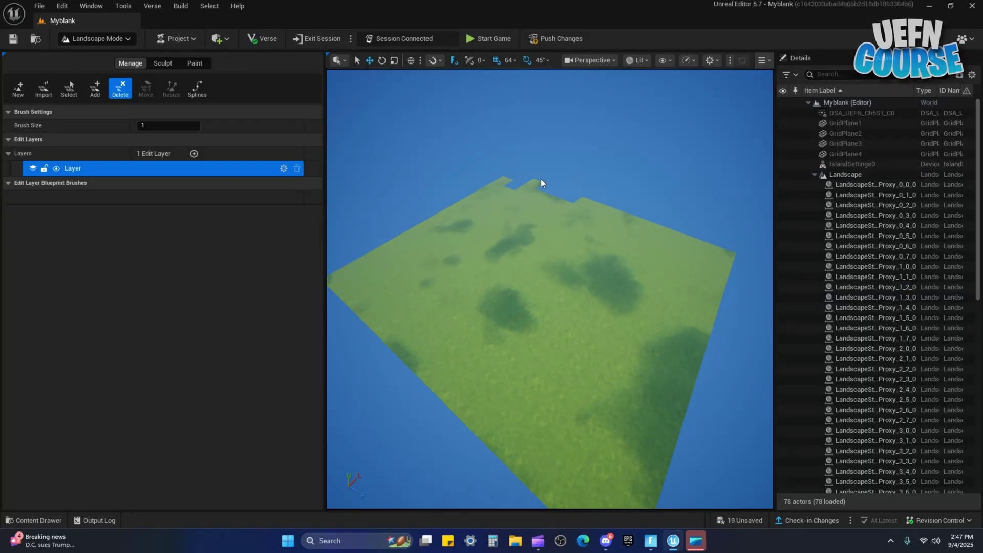
drag(409, 226, 347, 289)
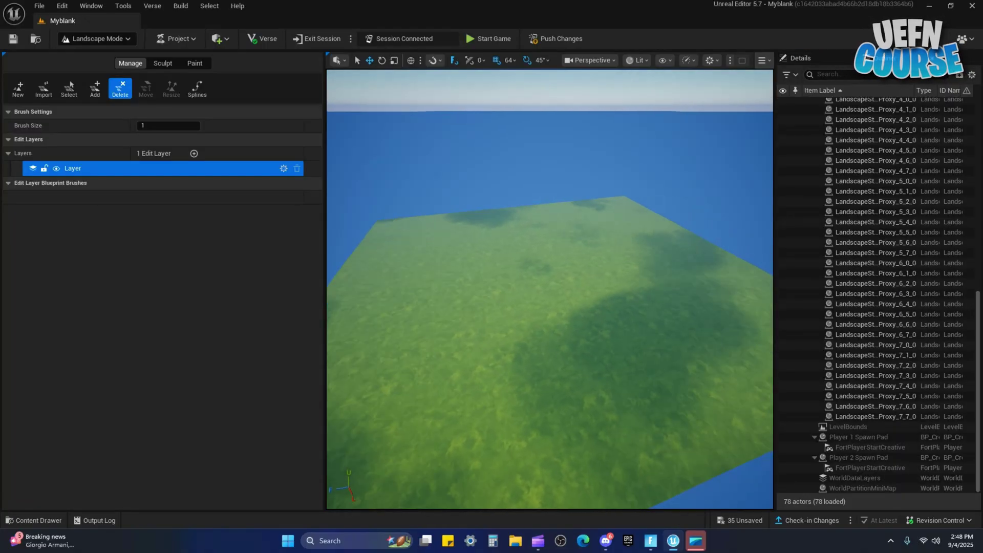
Try positioning the preview of a second landscape next to the existing one.
key(a)
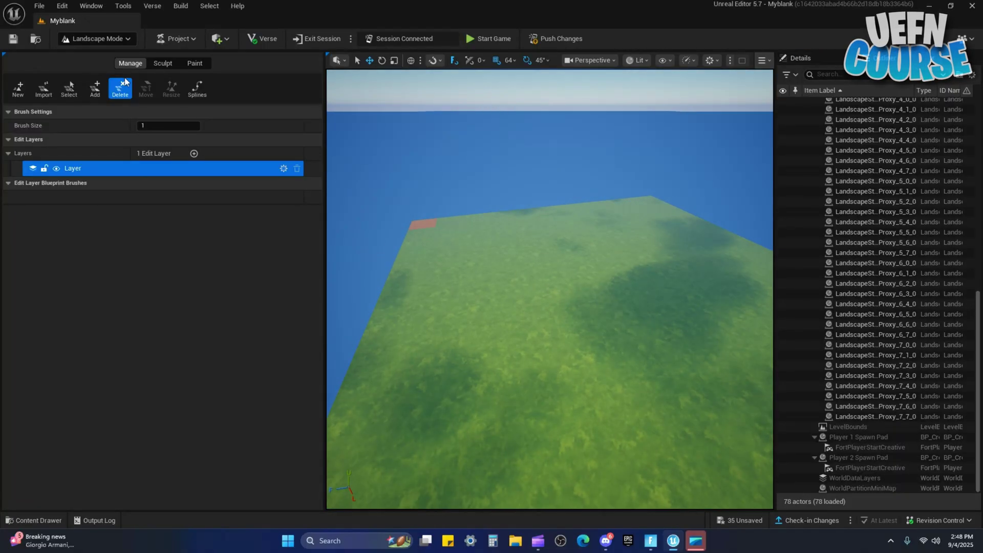
click(19, 89)
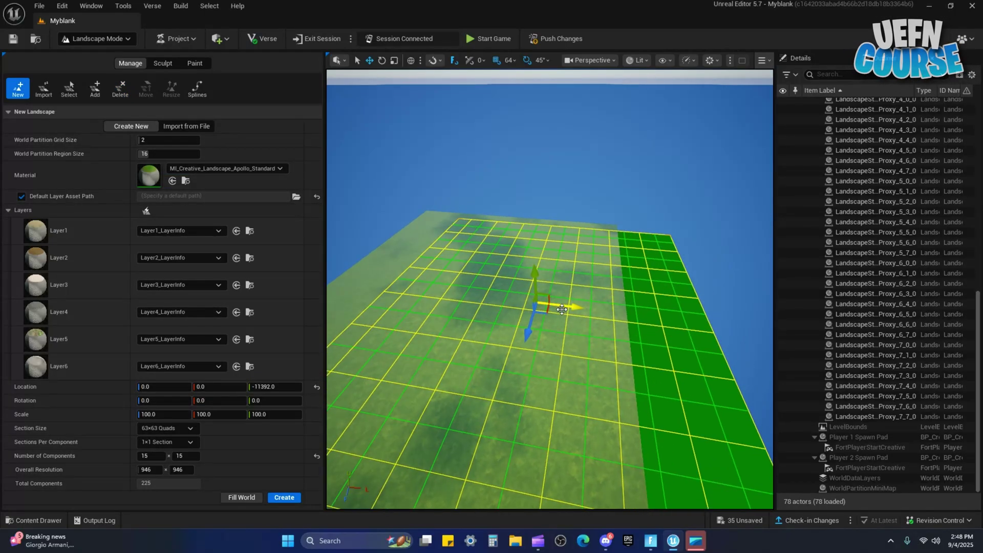
drag(722, 350, 749, 354)
right_drag(750, 354, 799, 341)
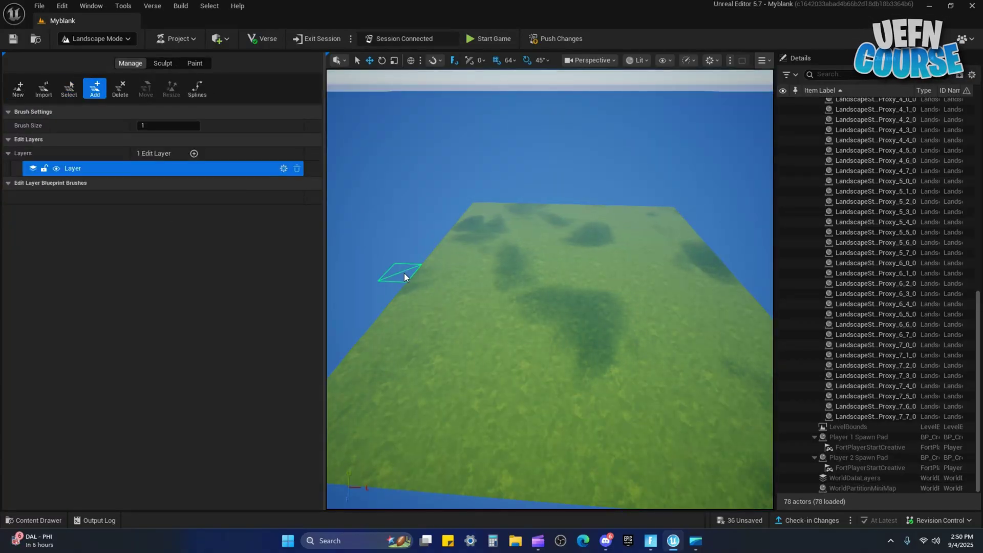
Add individual landscape components next to each other along one outer edge of the terrain.
click(404, 273)
right_drag(436, 307, 543, 376)
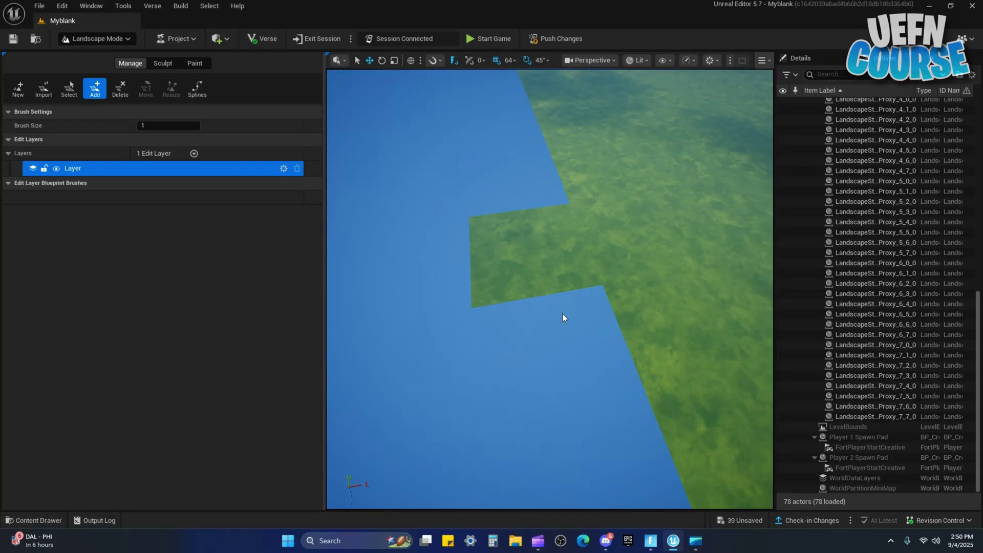
click(526, 206)
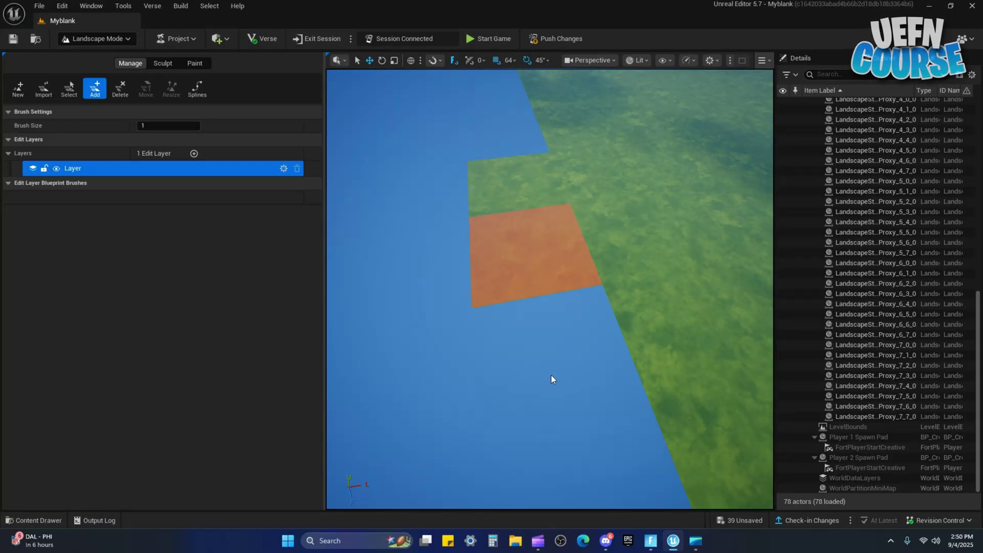
click(554, 402)
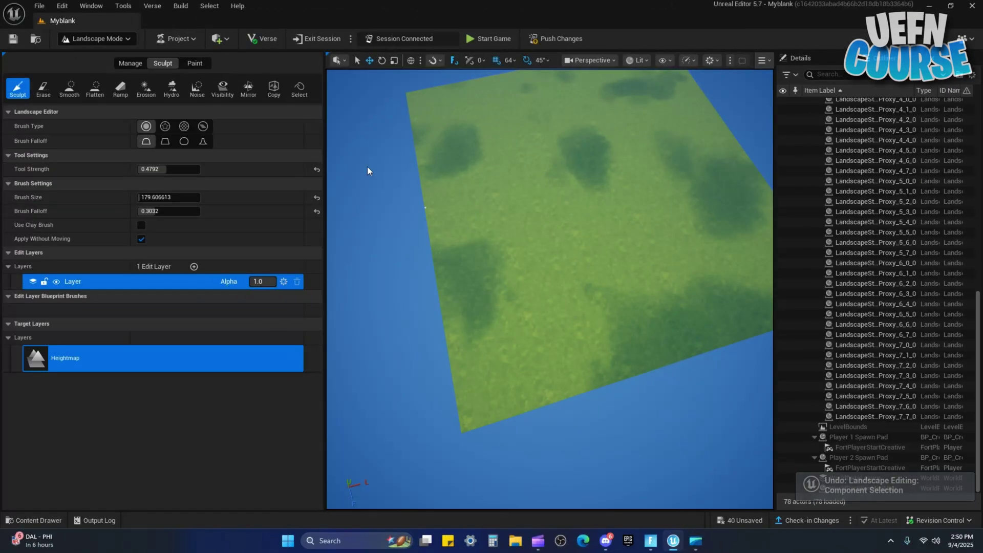
Raise rocky hills across the landscape with the Sculpt brush at strength 0.6528, size about 4549 and falloff 0.66.
key(w)
right_drag(369, 168, 370, 103)
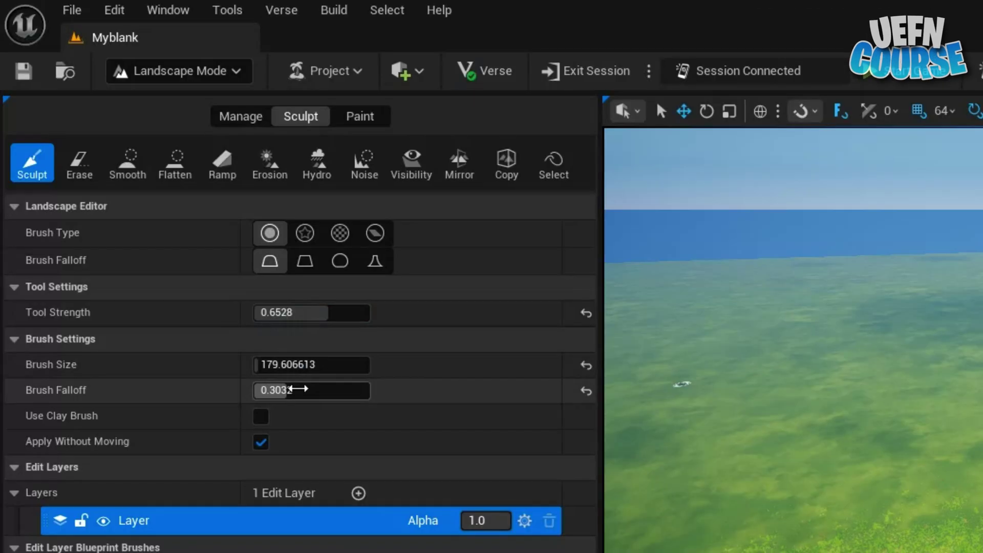
mouse_move(159, 197)
mouse_down()
mouse_move(200, 197)
mouse_move(174, 198)
mouse_up()
mouse_move(290, 364)
mouse_down()
mouse_move(312, 365)
mouse_move(307, 393)
mouse_up()
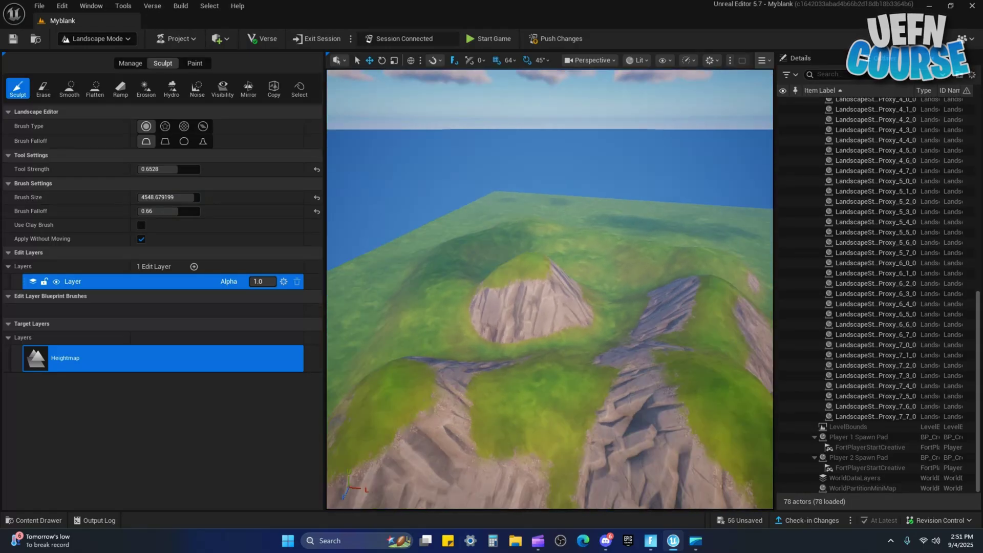
Erase part of the raised terrain in the middle of the landscape and smooth the steep hills around it.
mouse_move(635, 374)
right_down()
mouse_move(676, 308)
mouse_move(645, 405)
mouse_move(640, 369)
right_up()
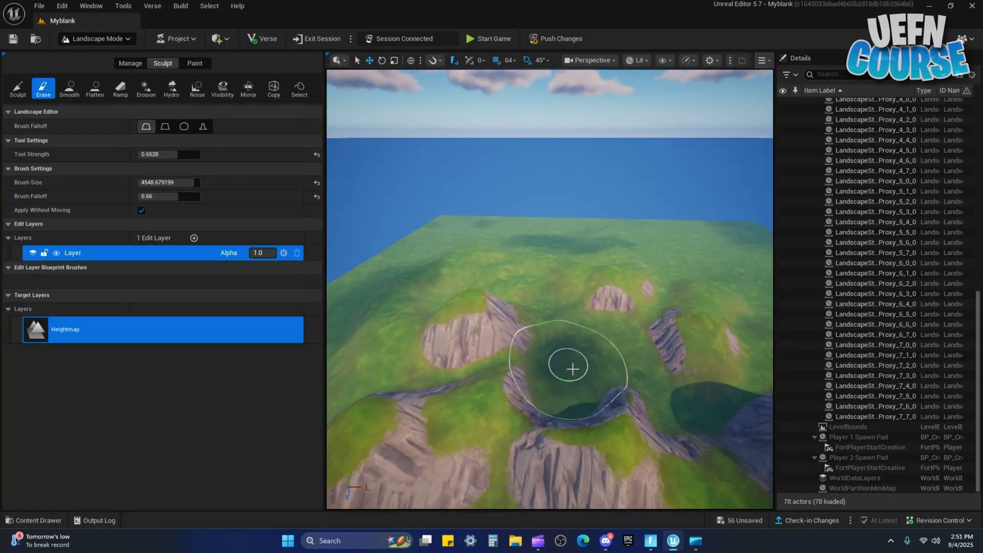
mouse_move(571, 362)
mouse_down()
mouse_move(584, 323)
mouse_move(575, 285)
mouse_up()
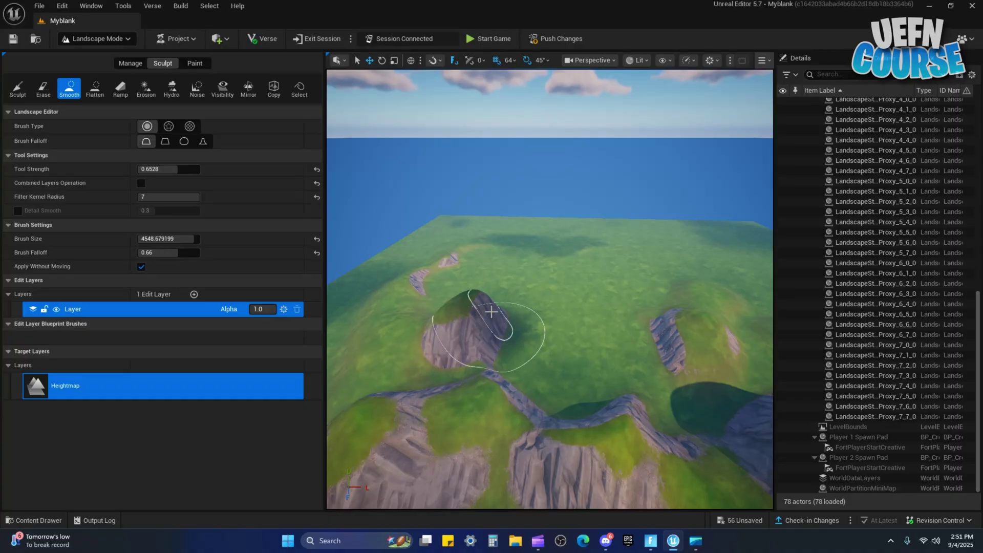
mouse_move(494, 329)
mouse_down()
mouse_move(468, 325)
mouse_move(509, 334)
mouse_up()
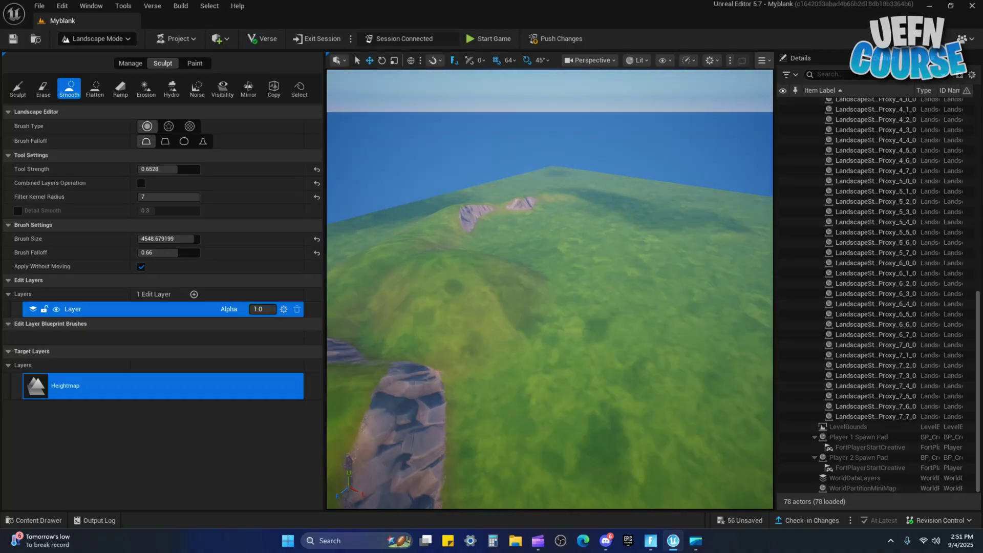
mouse_move(618, 358)
right_down()
mouse_move(574, 286)
mouse_move(619, 358)
right_up()
mouse_move(618, 358)
mouse_down()
mouse_move(516, 270)
mouse_move(754, 267)
mouse_up()
right_drag(451, 310, 332, 316)
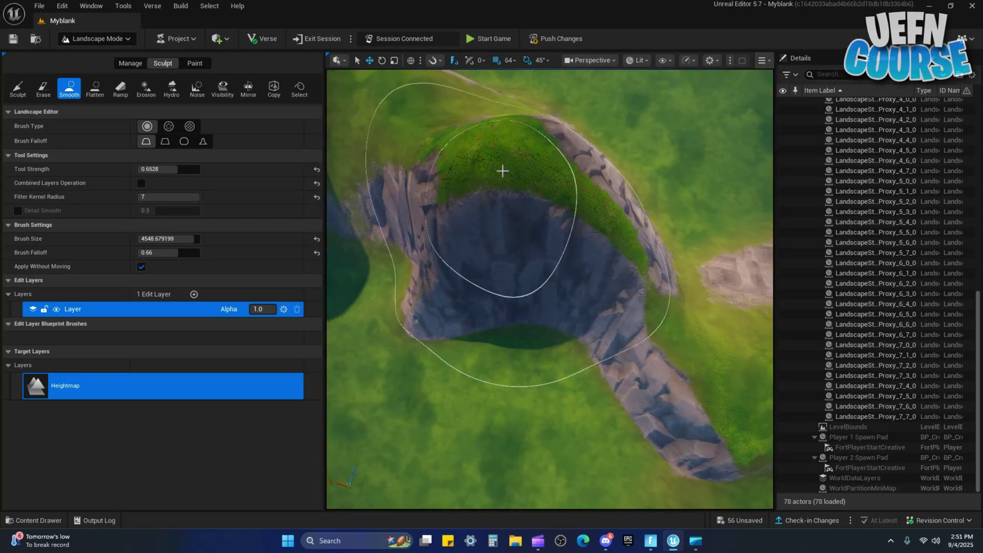
drag(501, 169, 511, 161)
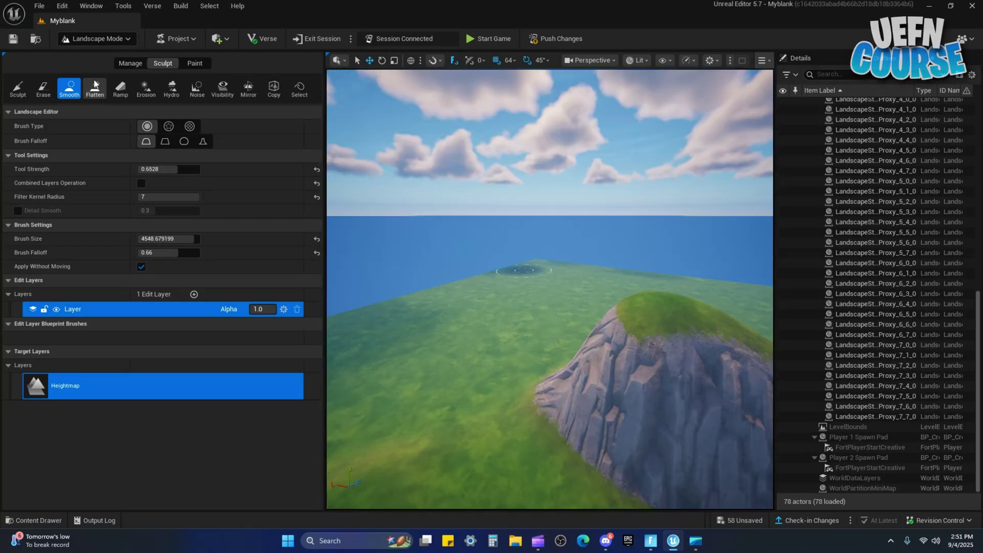
Flatten part of the terrain and raise jagged rock spires on it with the Noise tool.
click(94, 85)
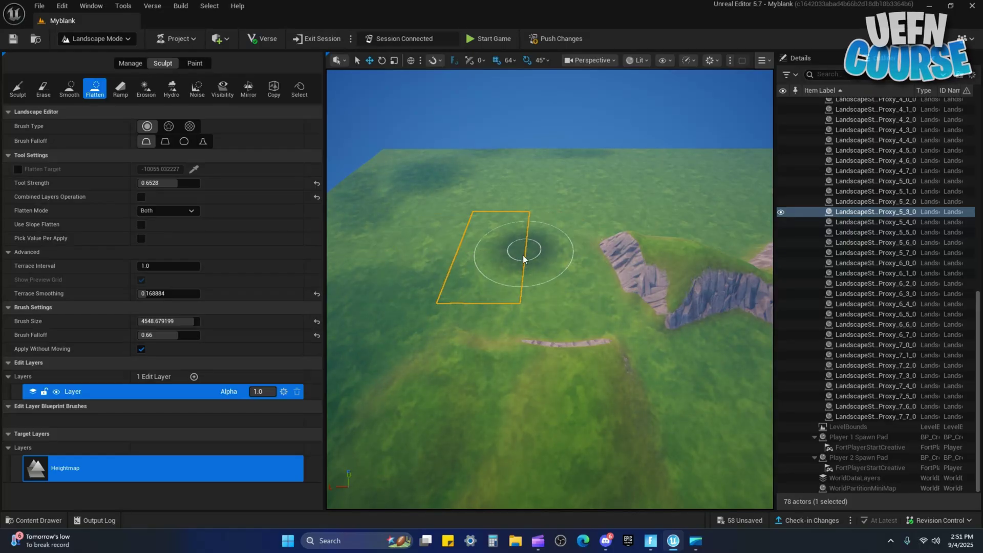
right_drag(527, 265, 568, 259)
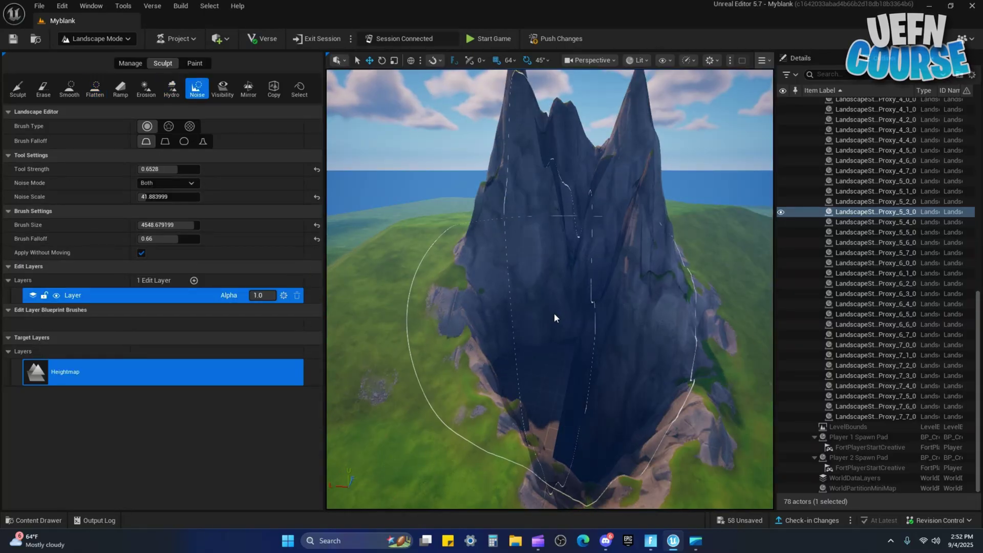
click(556, 318)
mouse_move(556, 318)
right_down()
mouse_move(569, 308)
mouse_move(599, 318)
mouse_move(617, 352)
right_up()
mouse_move(616, 353)
mouse_down()
mouse_move(589, 333)
mouse_move(537, 259)
mouse_up()
Cut a cave-like opening through the rocky hillside where it meets the grass, using the Visibility brush at size about 202.5.
click(223, 88)
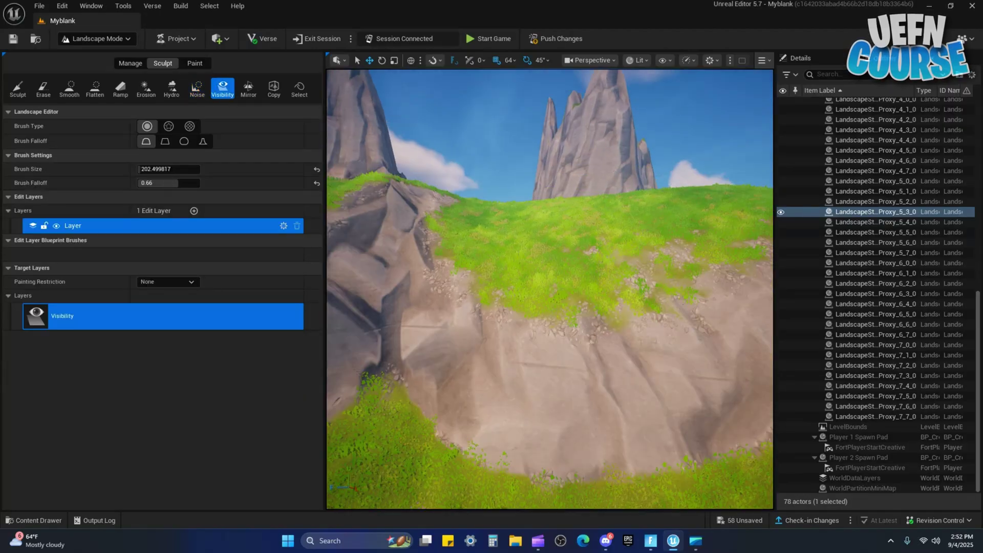
right_drag(534, 301, 535, 359)
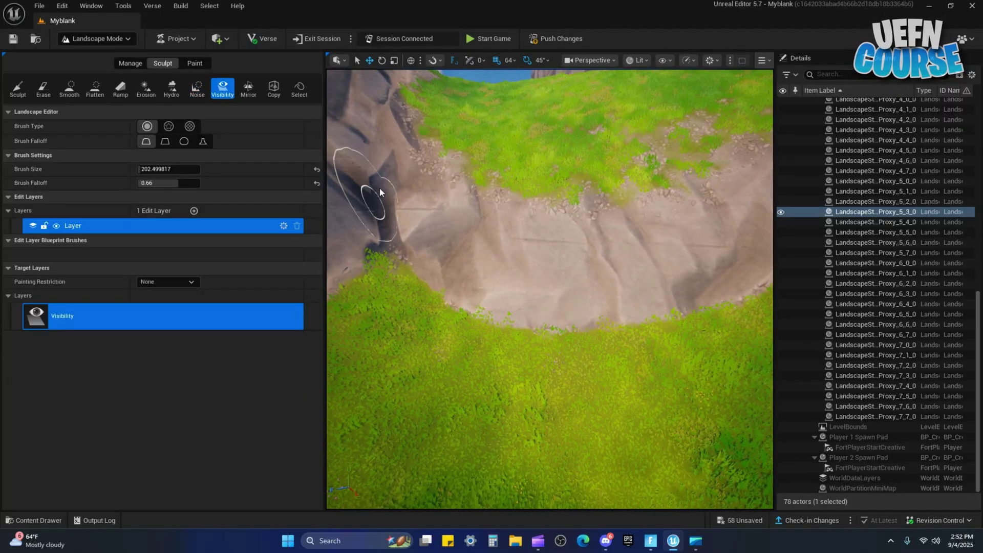
click(534, 298)
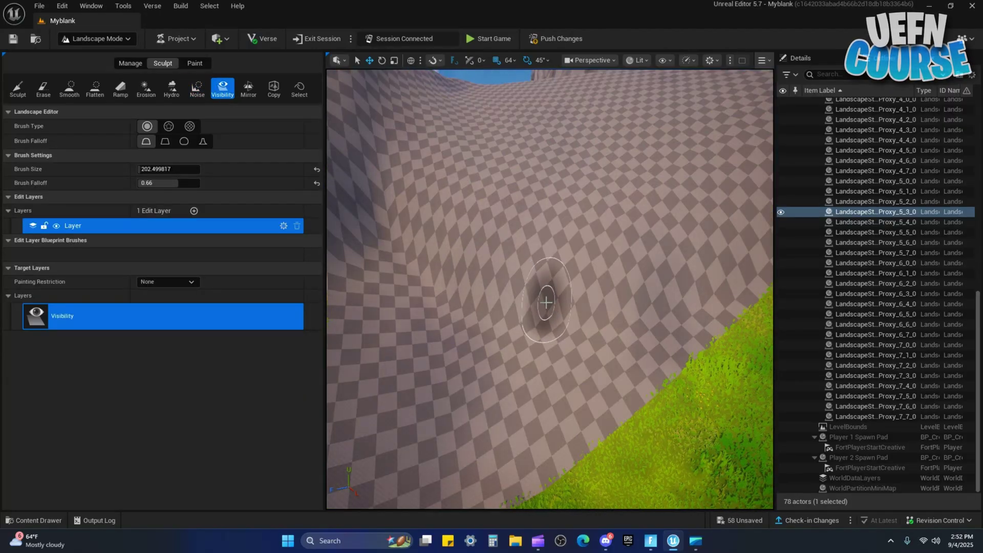
drag(586, 290, 587, 291)
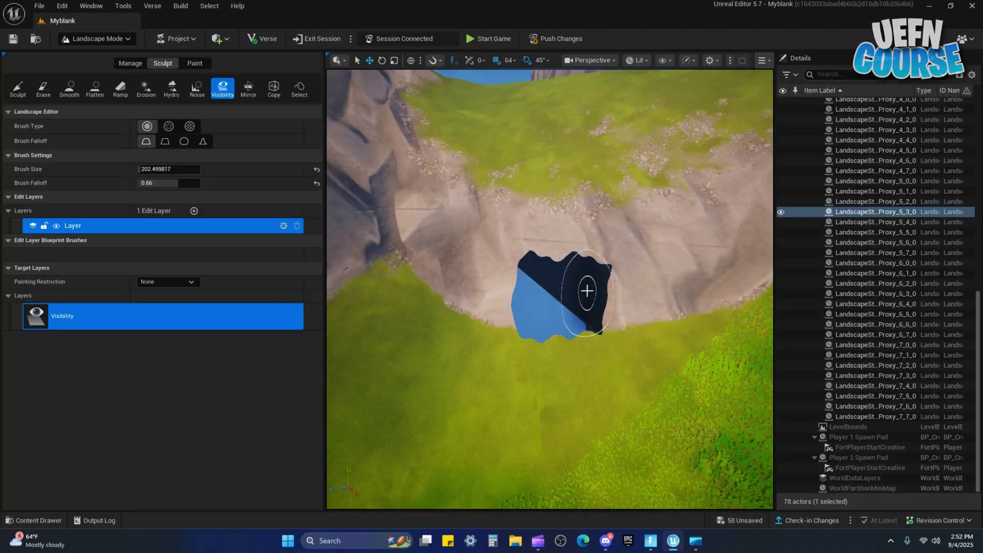
drag(533, 257, 517, 286)
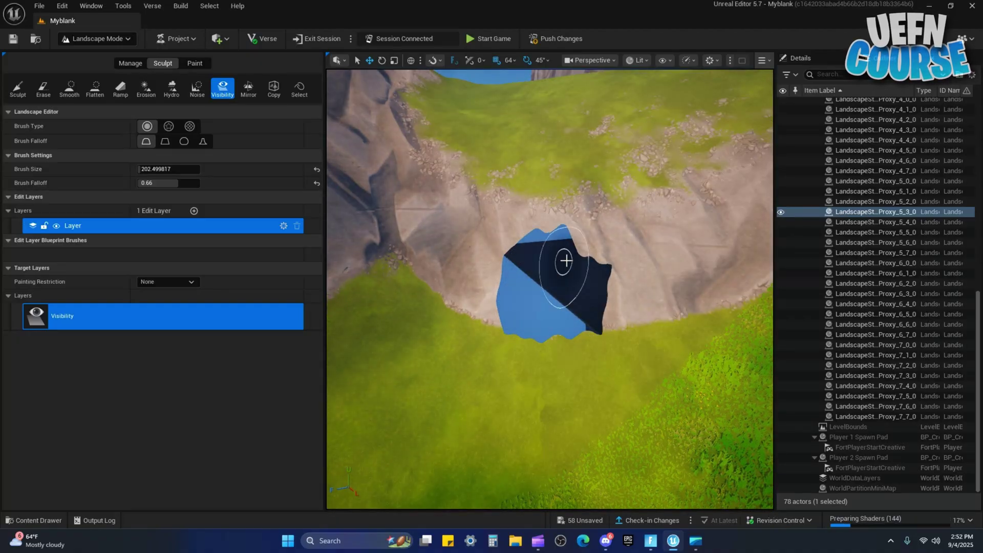
key(w)
right_drag(596, 290, 591, 221)
key(s)
key(w)
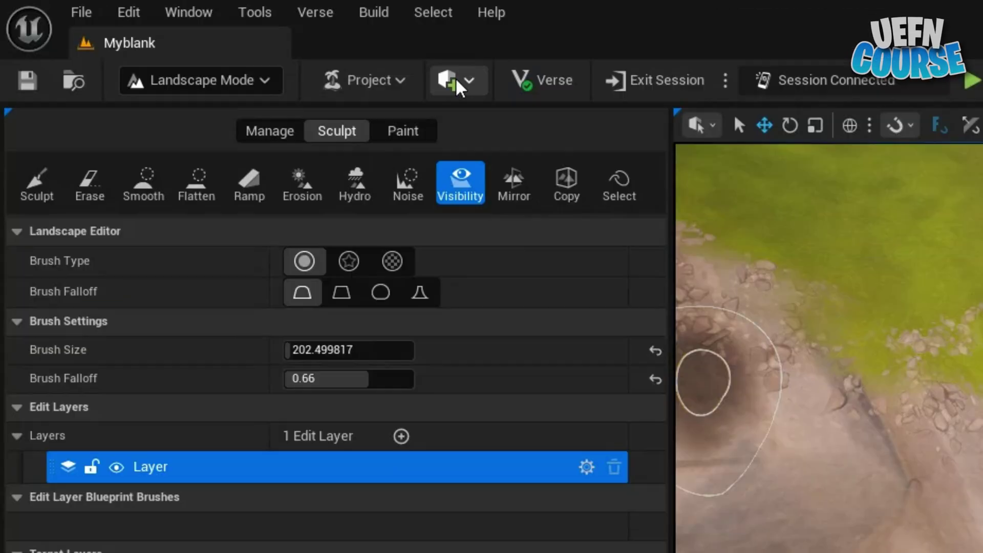
Place a Fort Underground Volume at the hillside opening and size its brush to about X 2110, Y 1582 and Z 471.
click(220, 39)
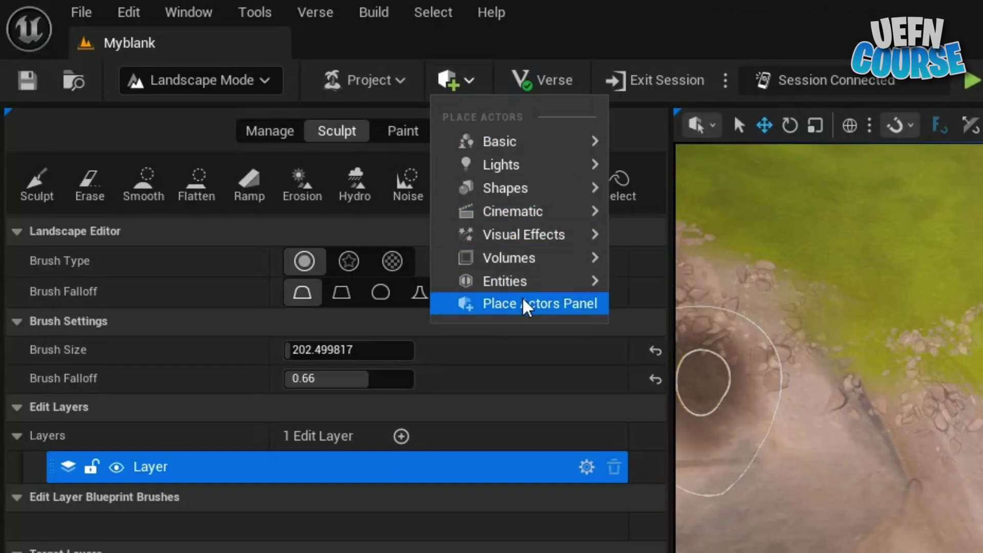
mouse_move(512, 257)
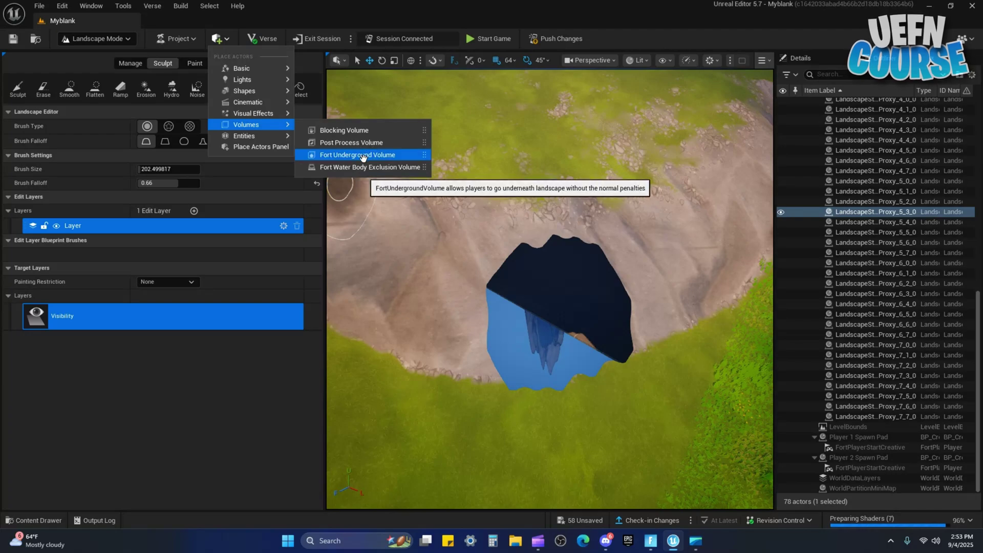
click(364, 155)
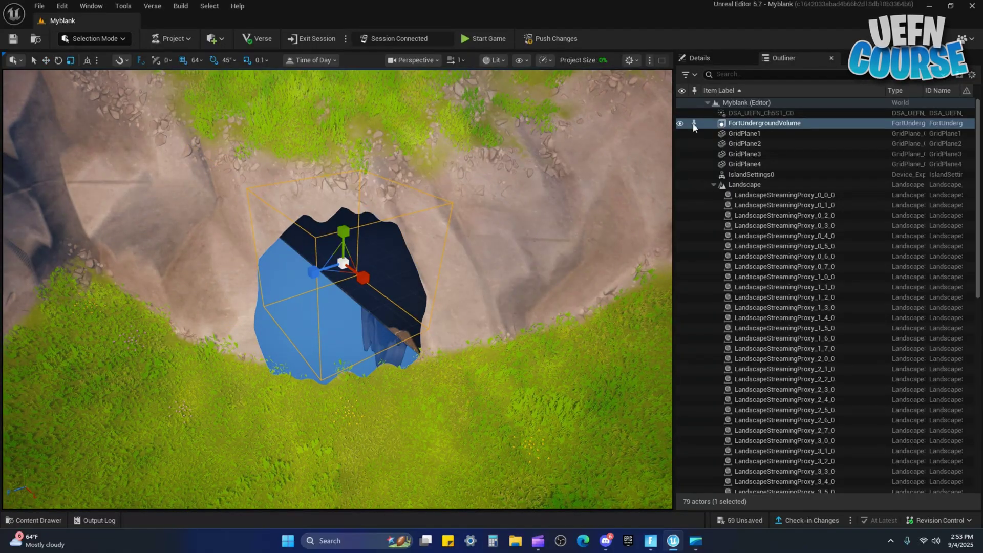
click(735, 57)
scroll(861, 405, down, 3)
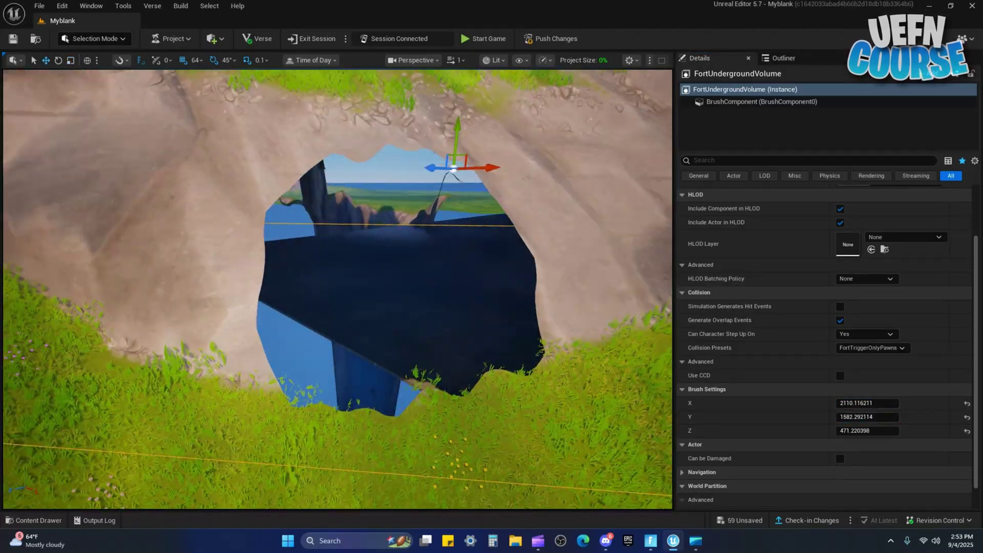
key(w)
right_drag(338, 289, 451, 275)
key(s)
scroll(338, 286, down, 10)
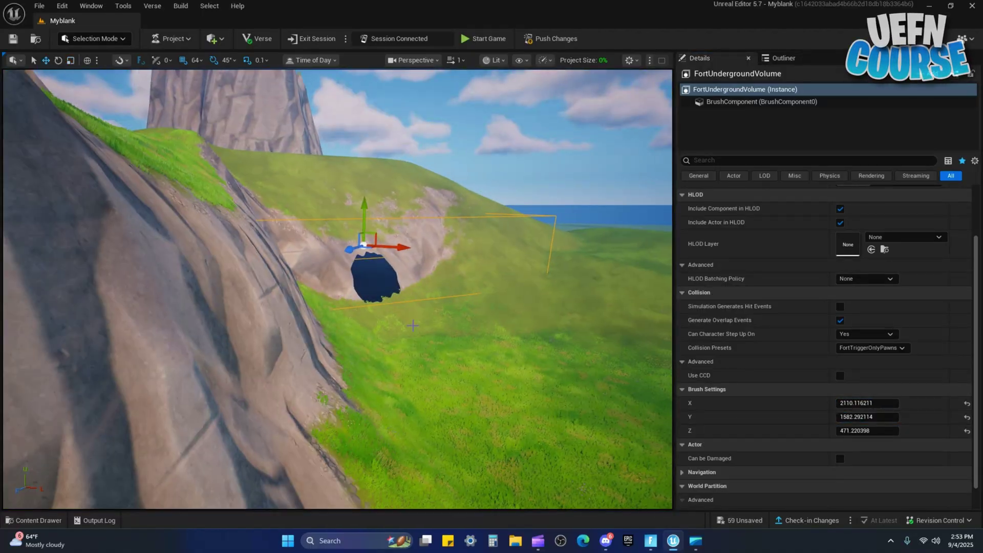
Paint a Layer1 stripe on the grass below the cliff with brush size about 488 and falloff 0.2848.
click(95, 39)
click(121, 69)
click(194, 63)
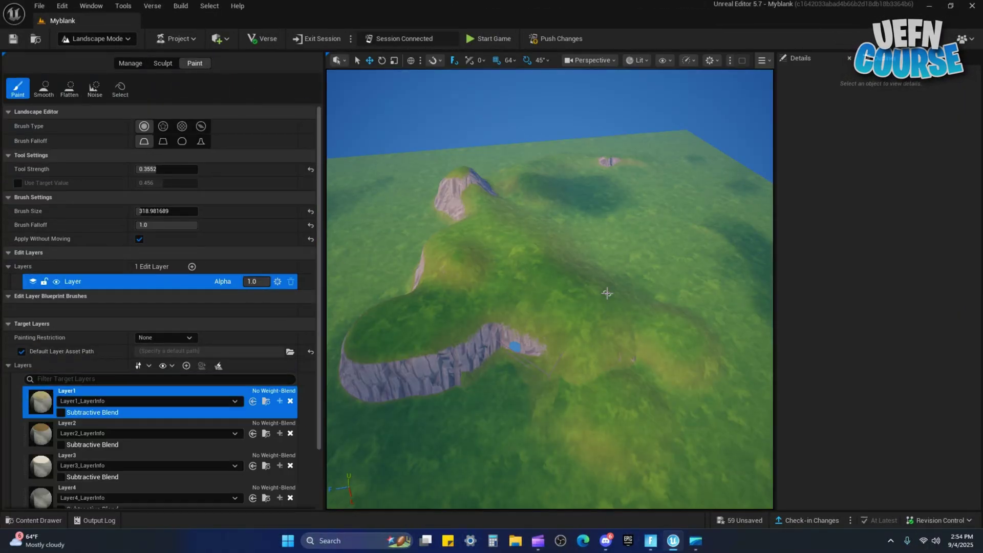
key(w)
mouse_move(607, 293)
right_down()
mouse_move(604, 313)
mouse_move(583, 328)
mouse_move(606, 292)
right_up()
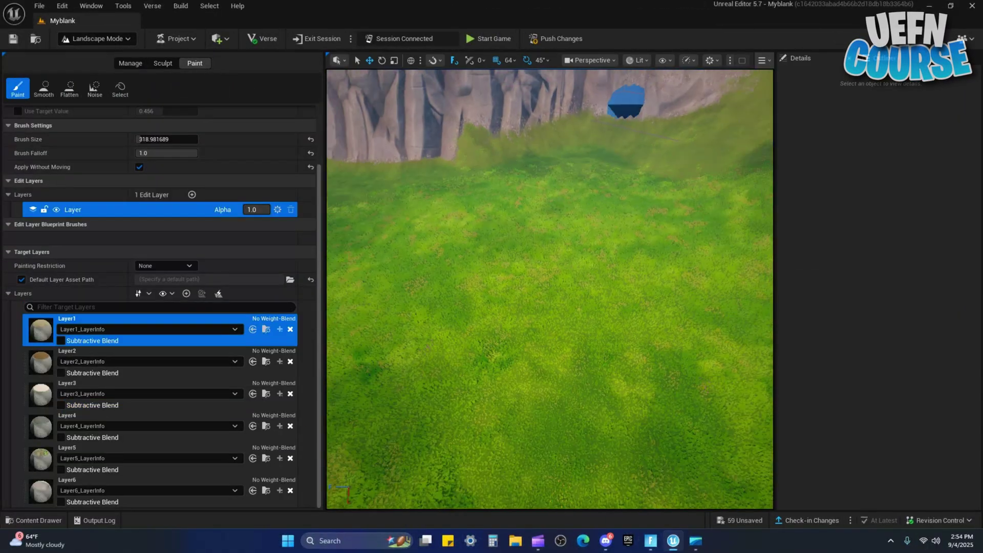
scroll(477, 389, down, 10)
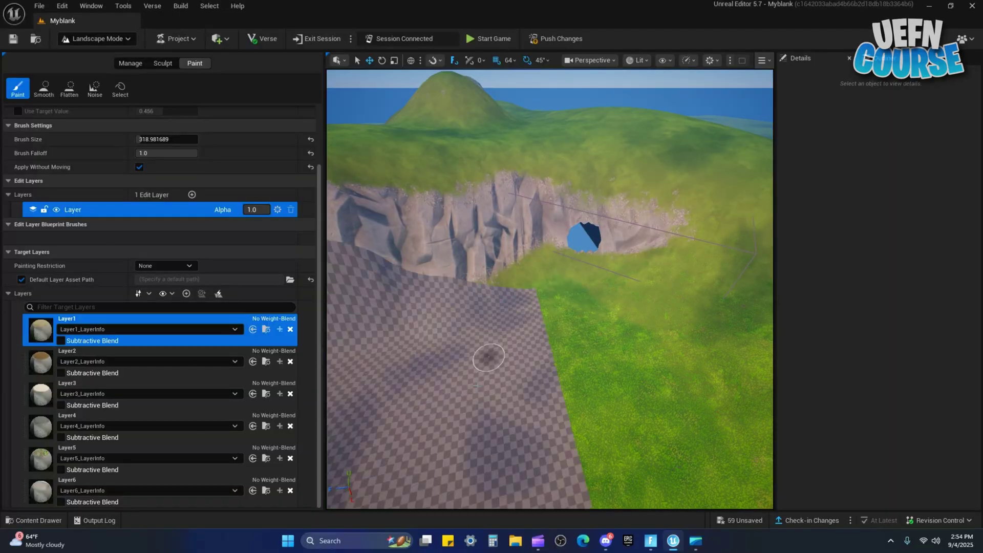
mouse_move(167, 139)
mouse_down()
mouse_move(159, 153)
mouse_move(125, 153)
mouse_up()
drag(465, 405, 484, 351)
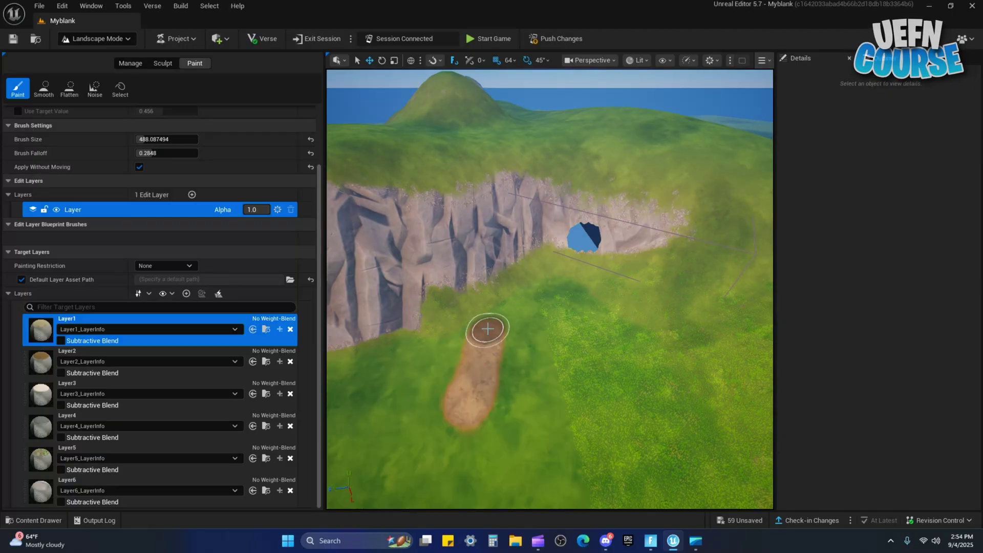
Paint one stripe of Layer2 and one of Layer3 next to the Layer1 stripe.
click(82, 350)
drag(538, 421, 524, 381)
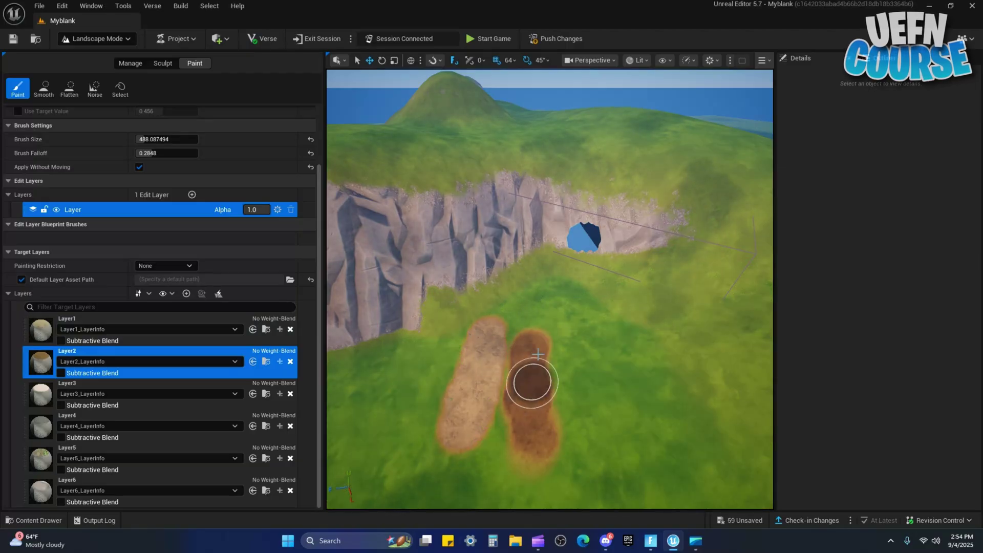
click(72, 383)
drag(594, 476, 600, 347)
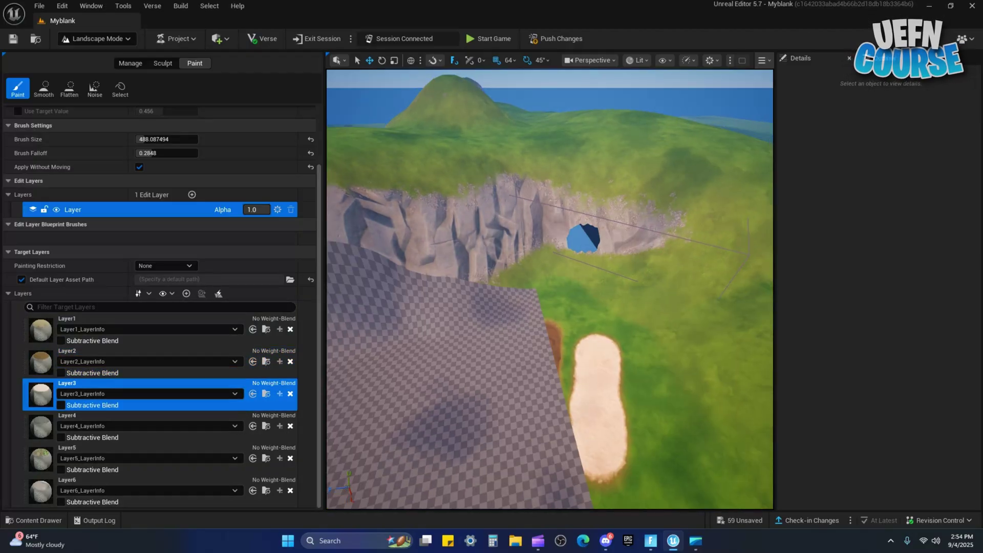
Paint a patch of Layer4 on the grass beside the Layer3 stripe.
mouse_move(599, 353)
right_down()
mouse_move(602, 399)
mouse_move(688, 398)
right_up()
click(38, 429)
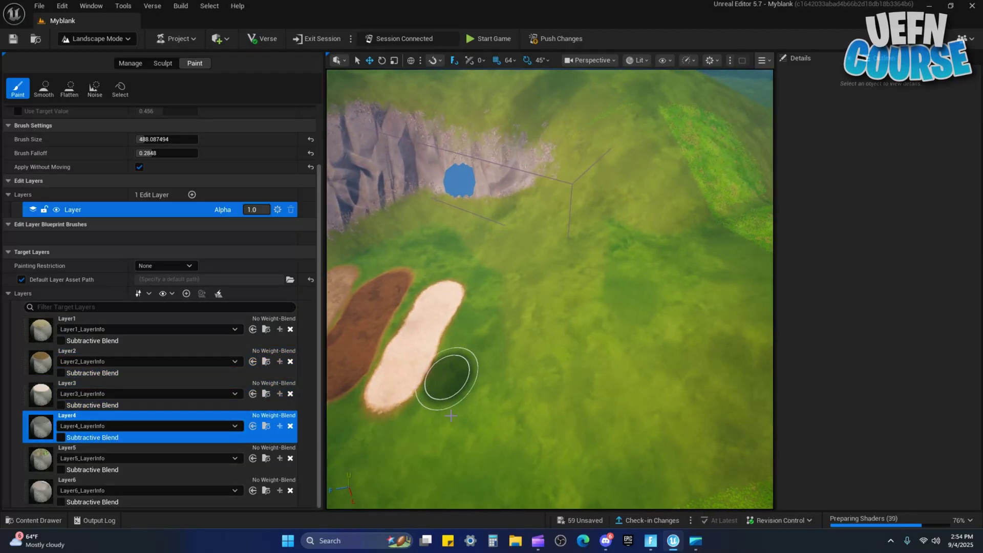
mouse_move(449, 380)
mouse_down()
mouse_move(499, 357)
mouse_move(511, 364)
mouse_up()
Paint a stripe of Layer5 and a stripe of Layer6 on the grass in front of the earlier samples.
mouse_move(511, 364)
right_down()
mouse_move(451, 361)
mouse_move(499, 397)
mouse_move(487, 366)
mouse_move(456, 405)
right_up()
key(s)
click(41, 460)
drag(495, 333, 513, 373)
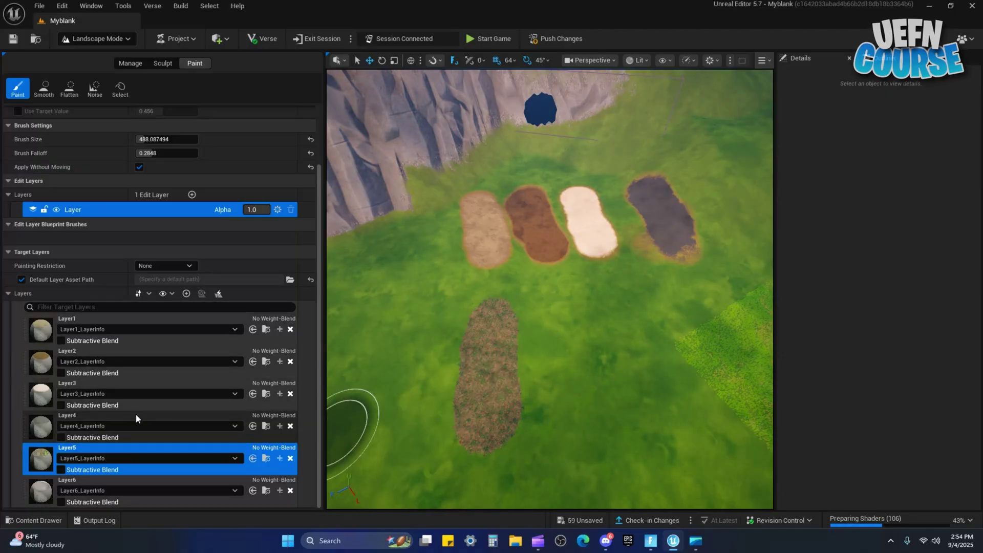
scroll(62, 475, up, 1)
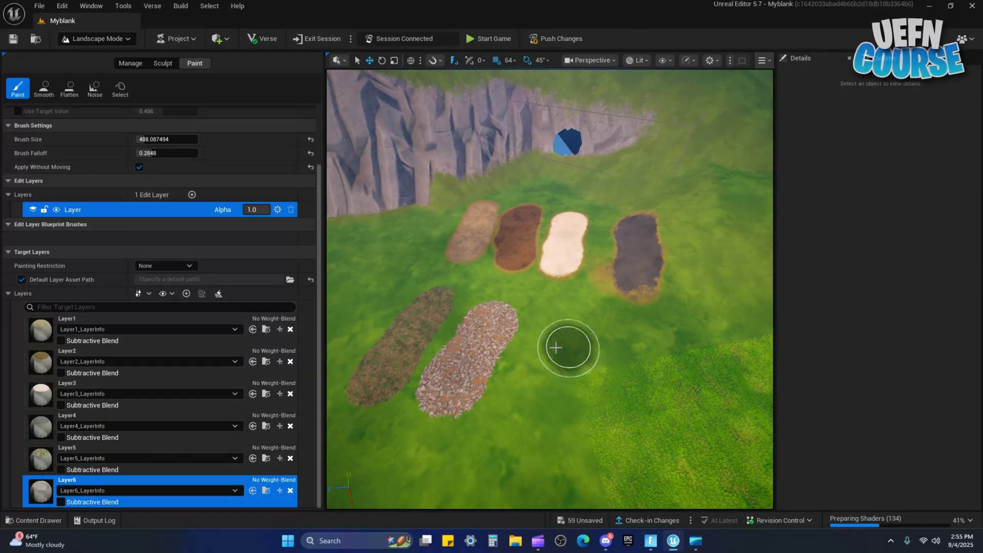
Cover the hills around the opening with Layer2 using a paint brush size of 8192.
right_drag(553, 344, 492, 296)
key(s)
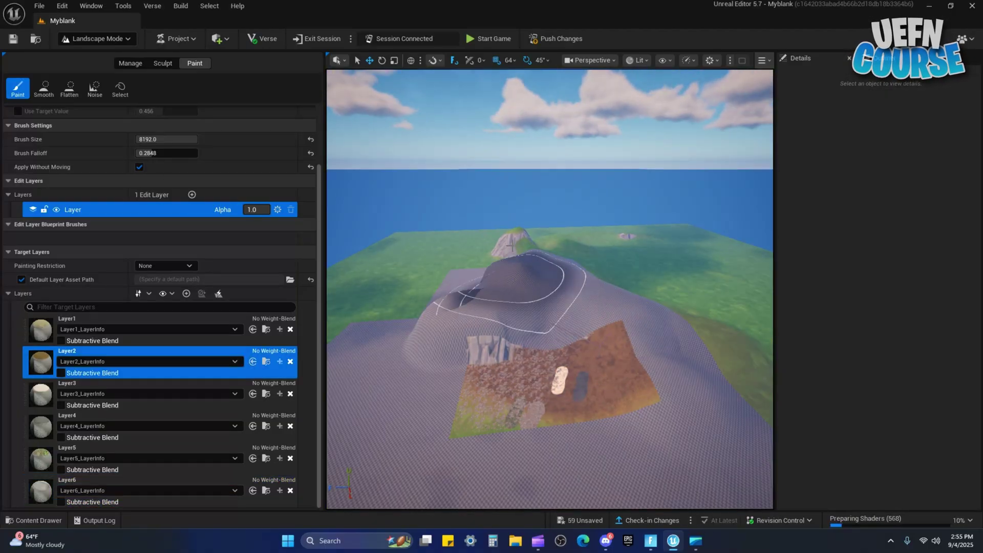
mouse_move(512, 294)
mouse_down()
mouse_move(472, 352)
mouse_move(487, 362)
mouse_up()
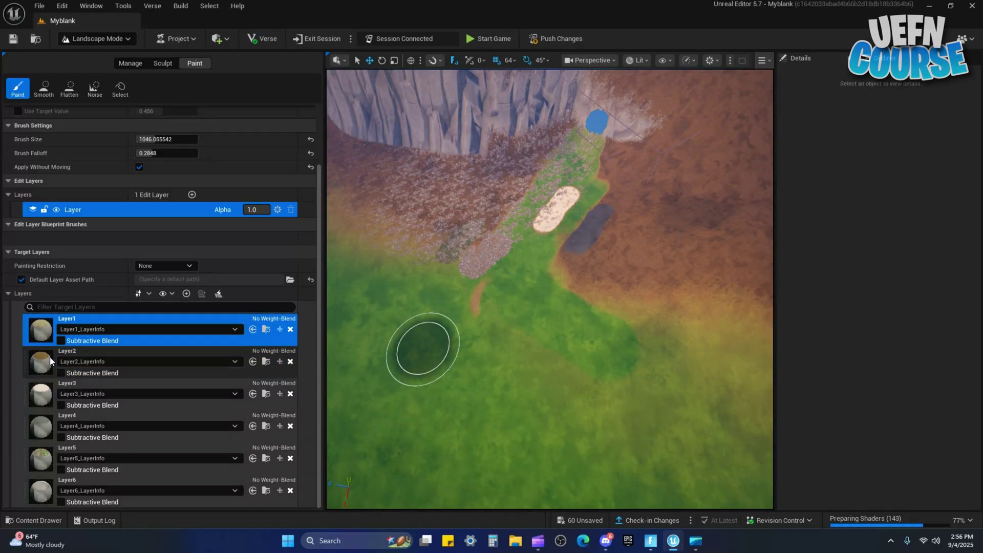
Erase parts of the Layer2 through Layer6 paint, one layer at a time, around the sample patches below the opening.
click(49, 363)
shift+drag(599, 226, 608, 265)
click(53, 397)
shift+drag(585, 196, 572, 208)
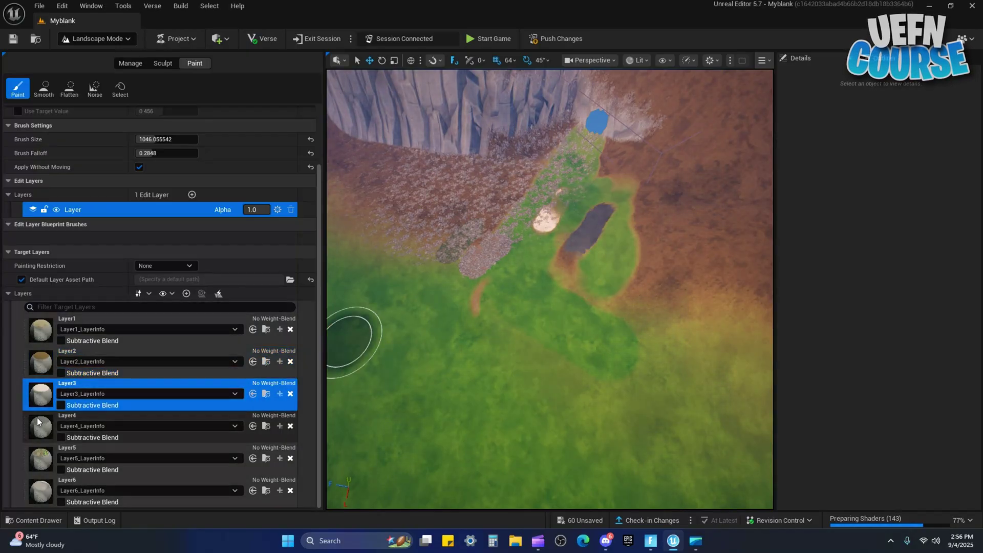
click(143, 416)
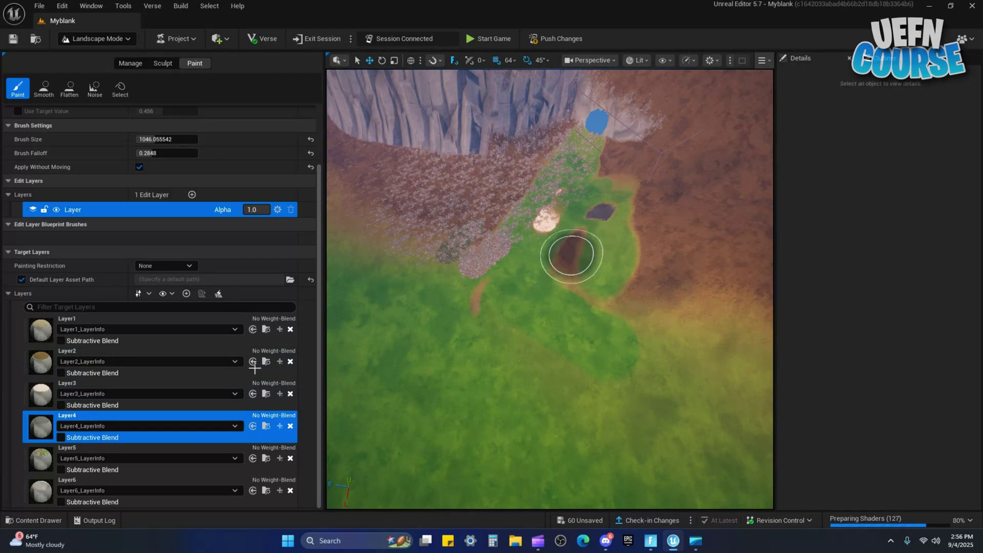
click(143, 447)
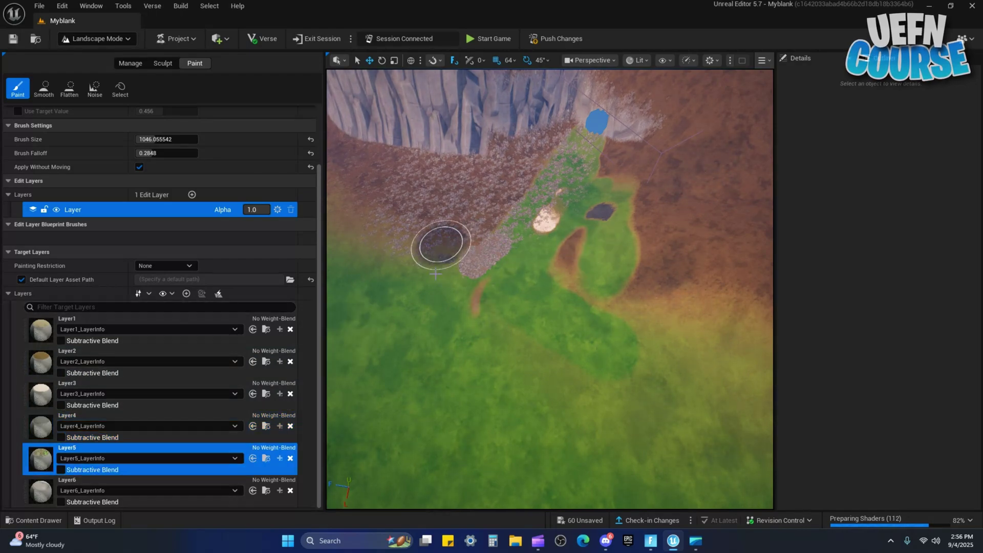
click(143, 480)
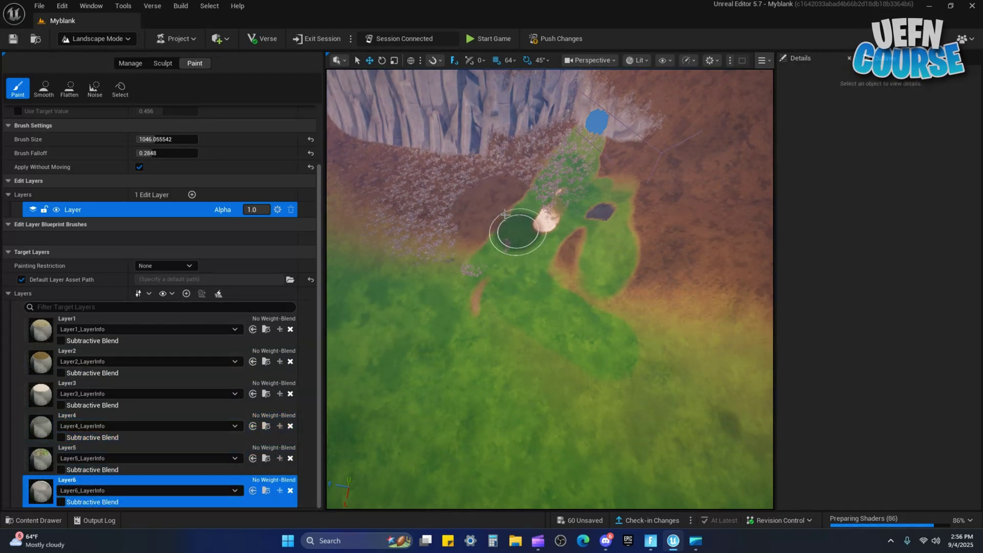
Smooth the painted Layer2 edges below the cave opening with the Smooth paint tool.
right_drag(566, 158, 563, 123)
click(44, 89)
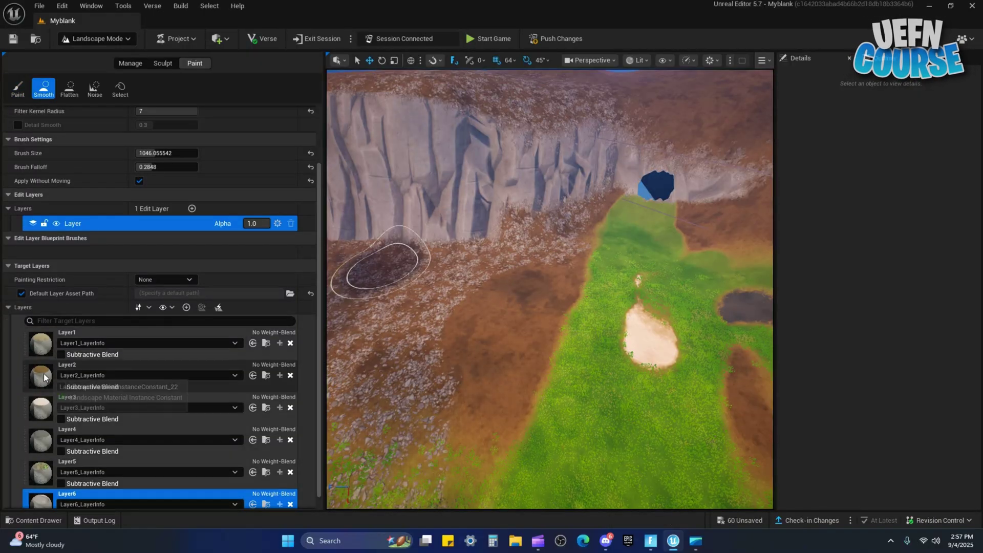
click(68, 368)
scroll(691, 329, down, 5)
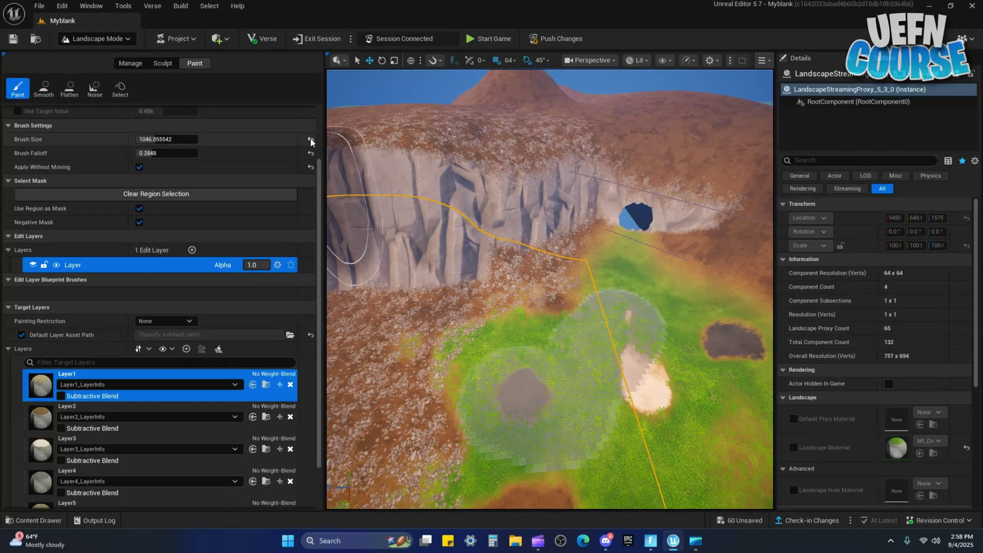
Paint a checkered area of Layer1 on the open grass using the Pattern brush type.
scroll(160, 126, up, 3)
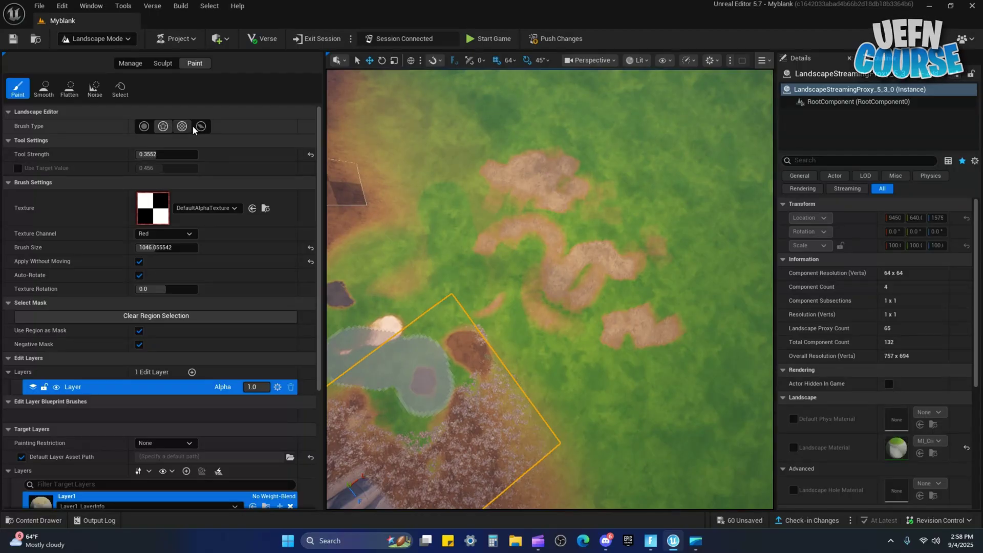
click(182, 127)
drag(461, 199, 511, 131)
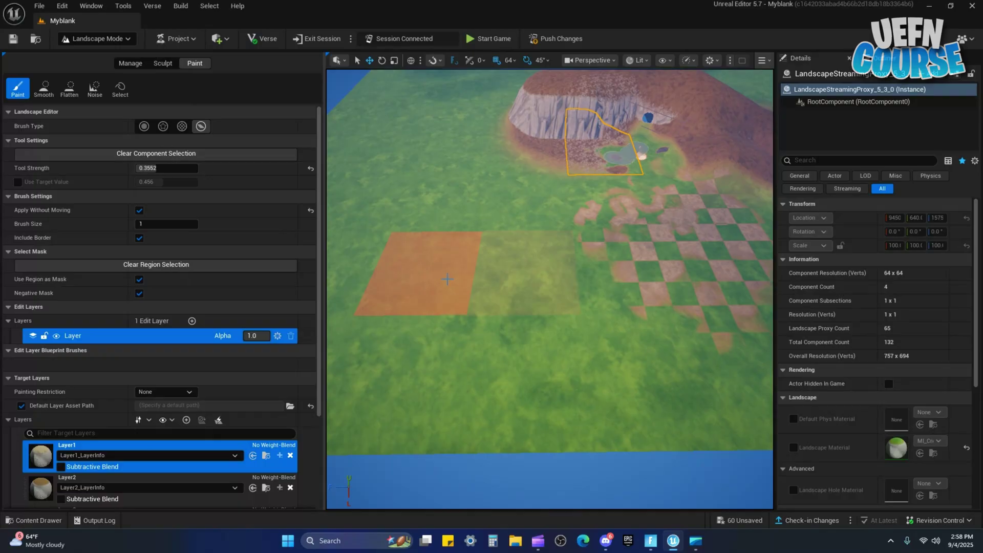
Fill neighbouring landscape components beside the checkered area with Layer1 using the Component brush at brush size 1.
scroll(480, 265, up, 5)
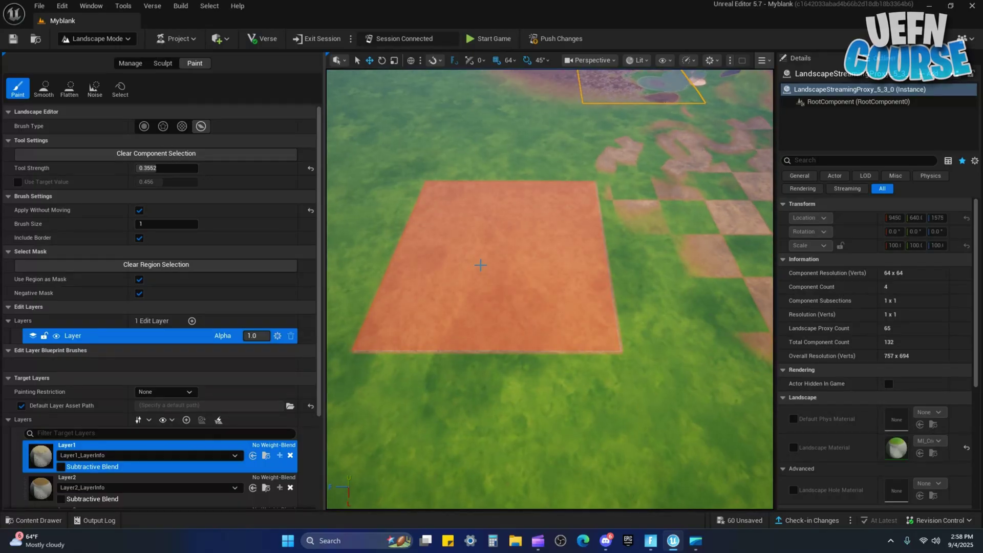
right_drag(481, 265, 535, 251)
key(a)
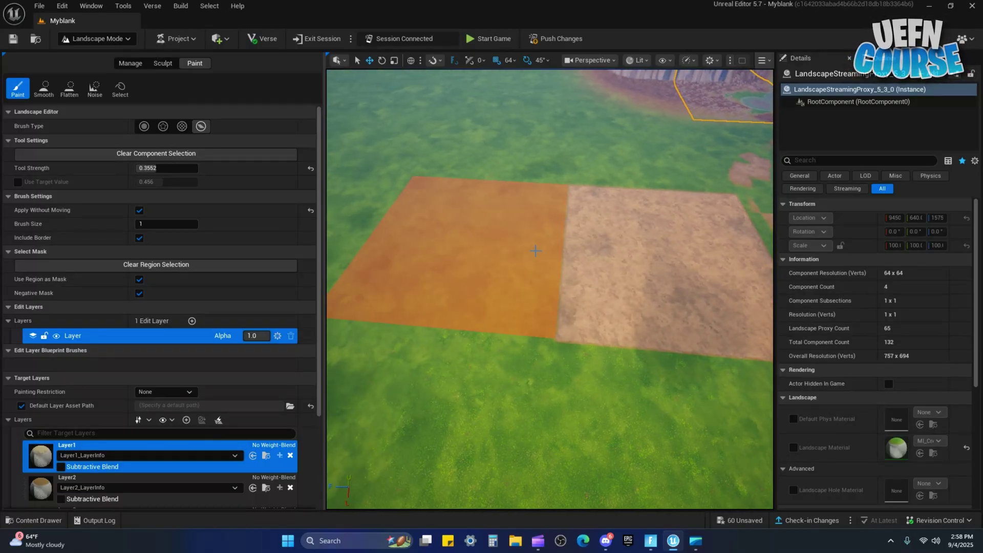
click(535, 251)
scroll(568, 229, down, 8)
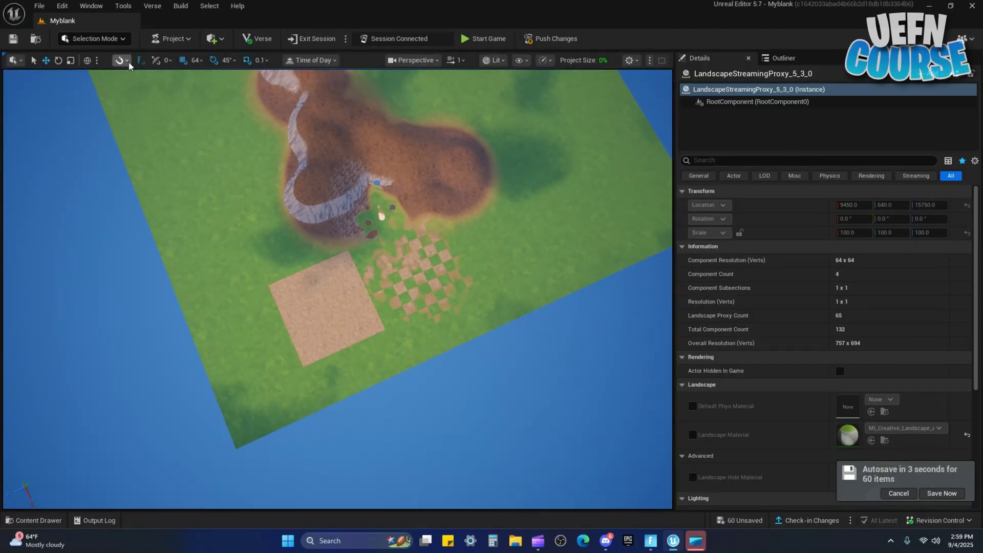
Sculpt the landscape corner beside the Layer1 square and flatten the terrain there and along the landscape's outer edges.
click(93, 39)
click(121, 68)
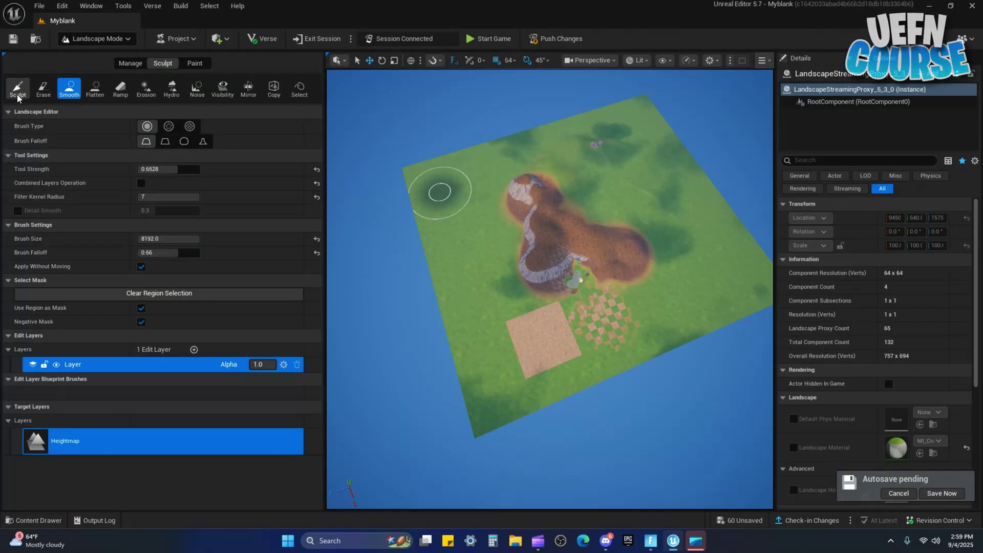
click(18, 95)
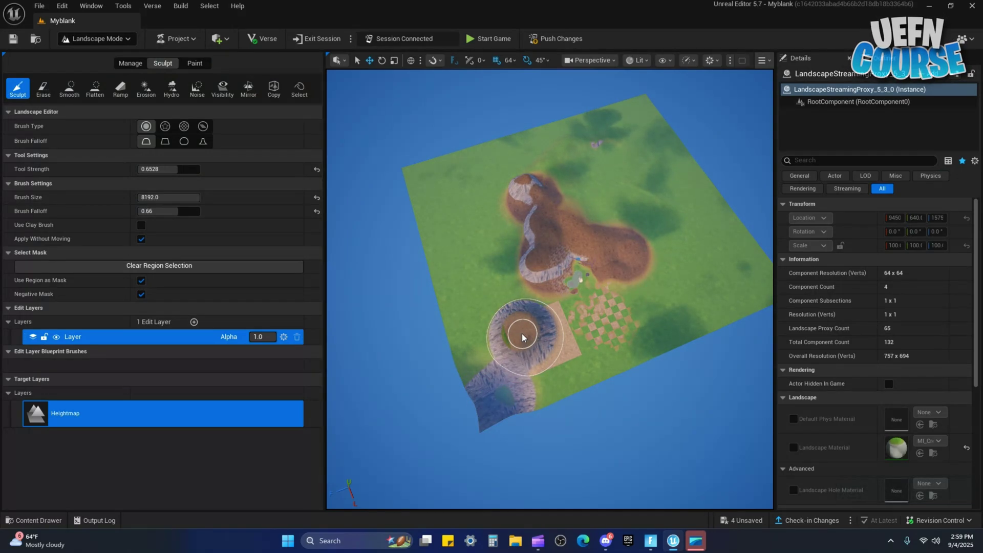
drag(522, 335, 530, 387)
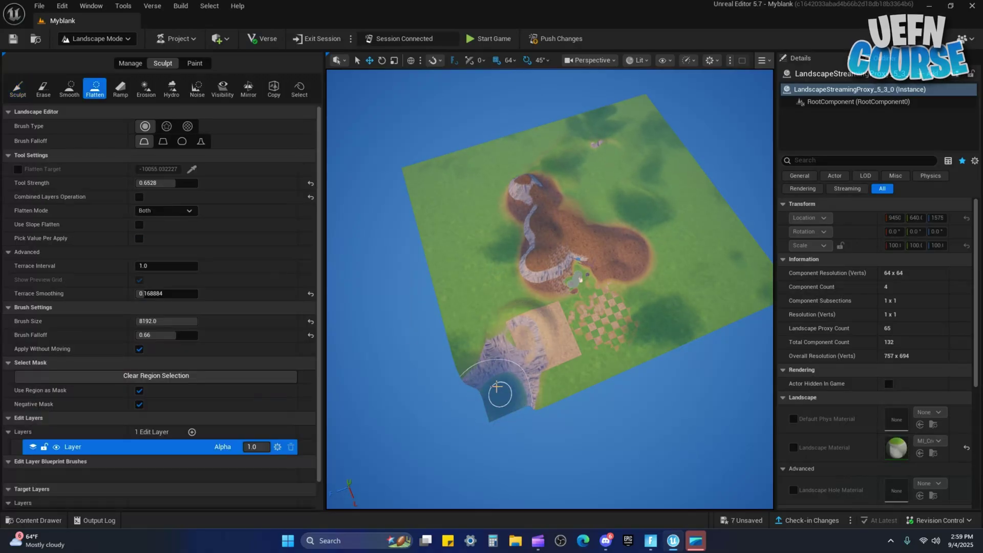
drag(497, 387, 427, 201)
drag(623, 123, 724, 246)
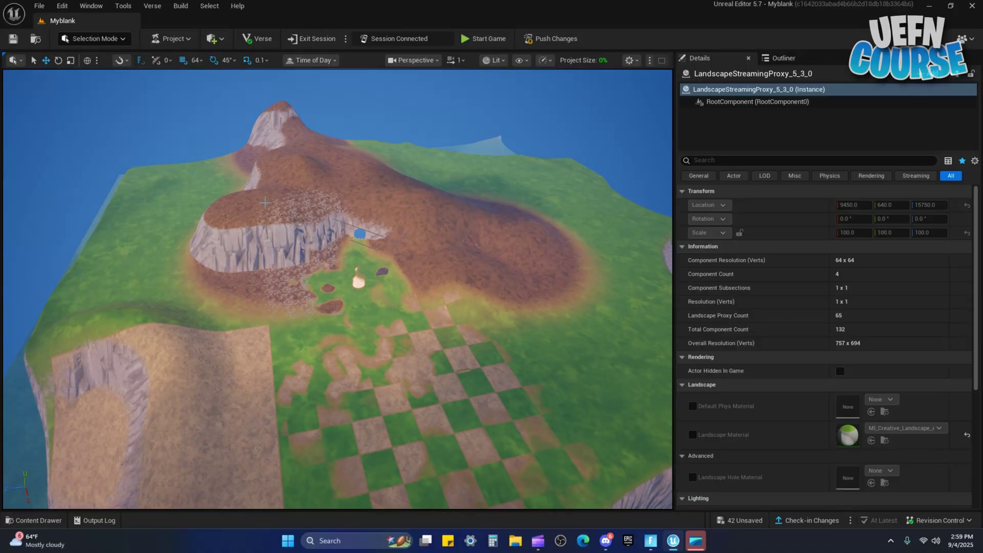
Filter all project content by Blueprint Class and search it for "water".
click(37, 521)
click(373, 189)
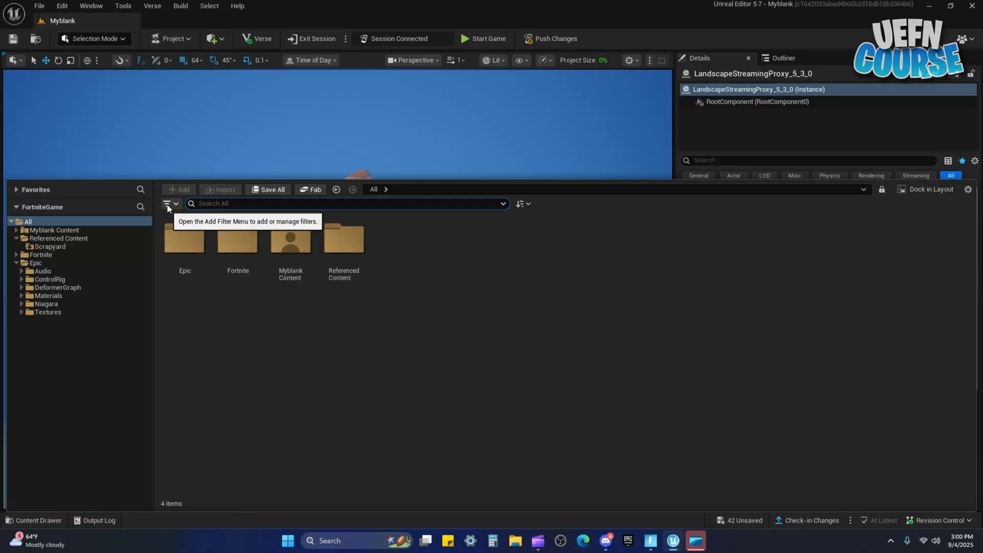
click(168, 205)
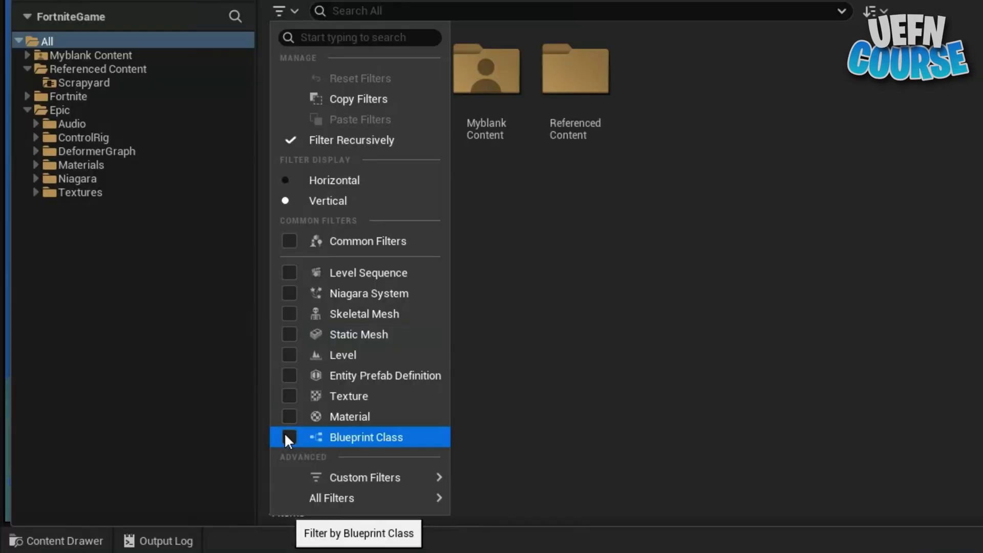
click(289, 437)
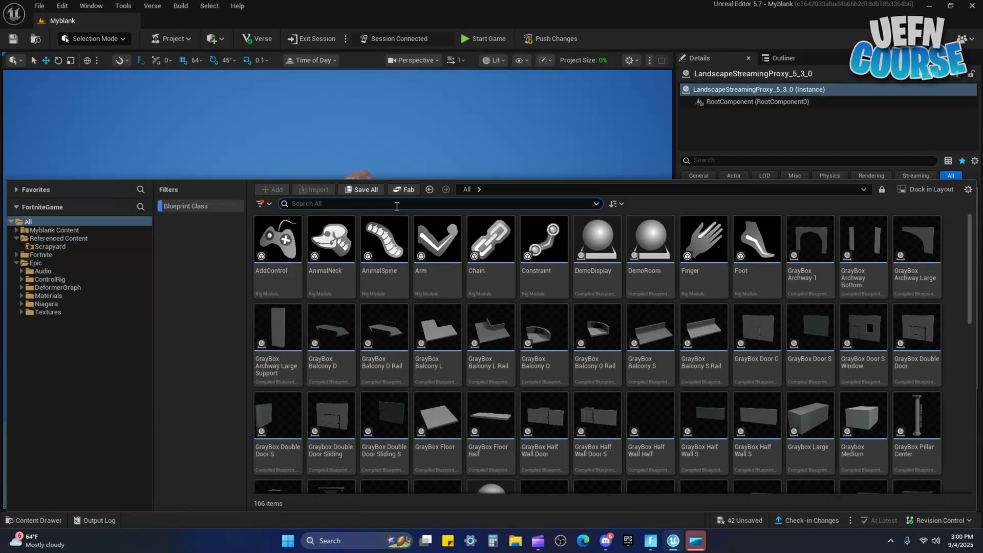
click(397, 207)
text(water)
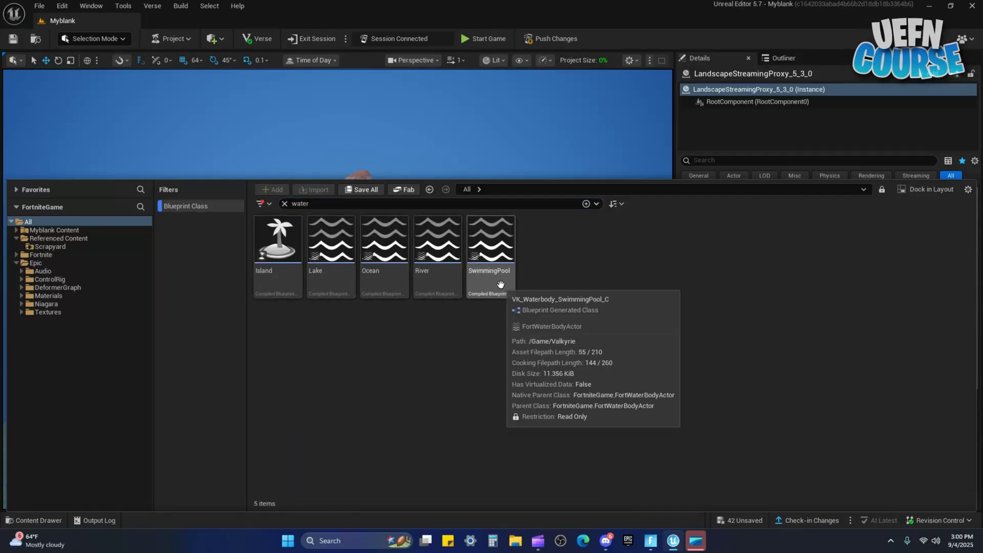
click(261, 203)
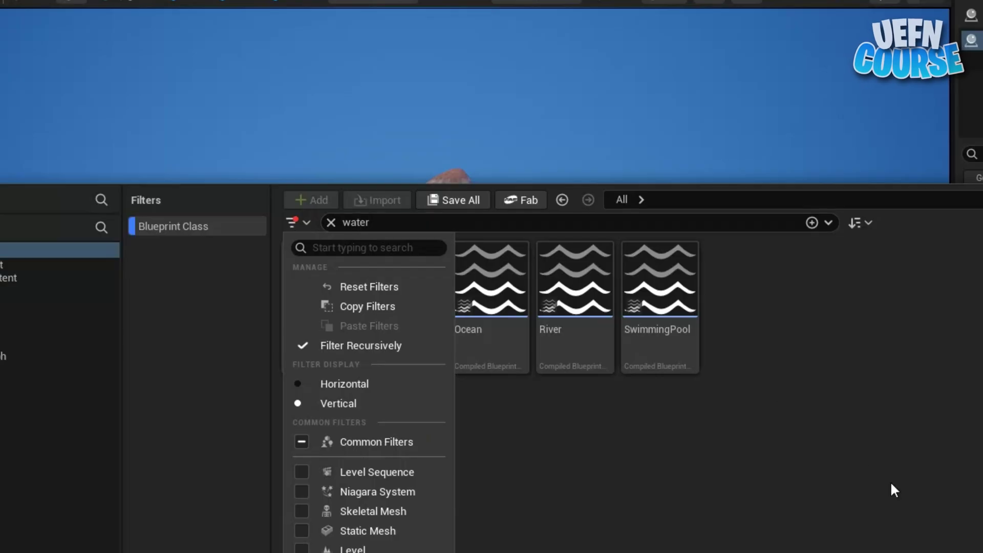
click(671, 430)
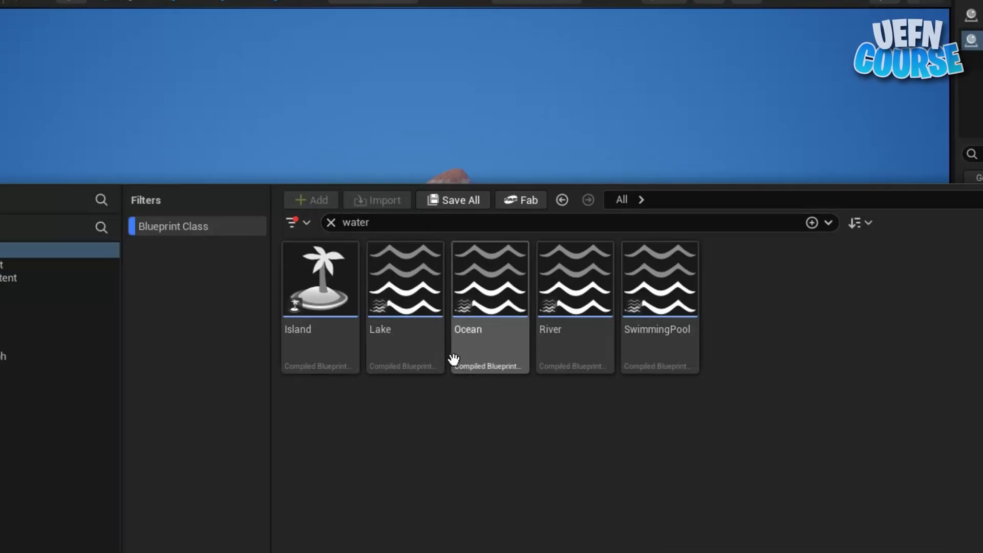
Place a River water body near the hill, insert its Water edit layer above Layer, and curve its spline across the grass.
drag(659, 286, 502, 250)
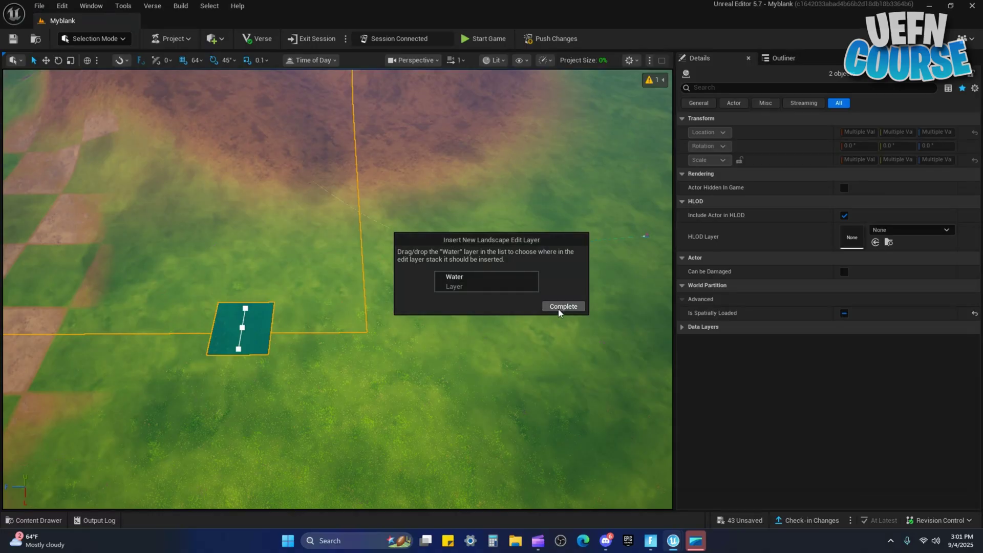
click(563, 307)
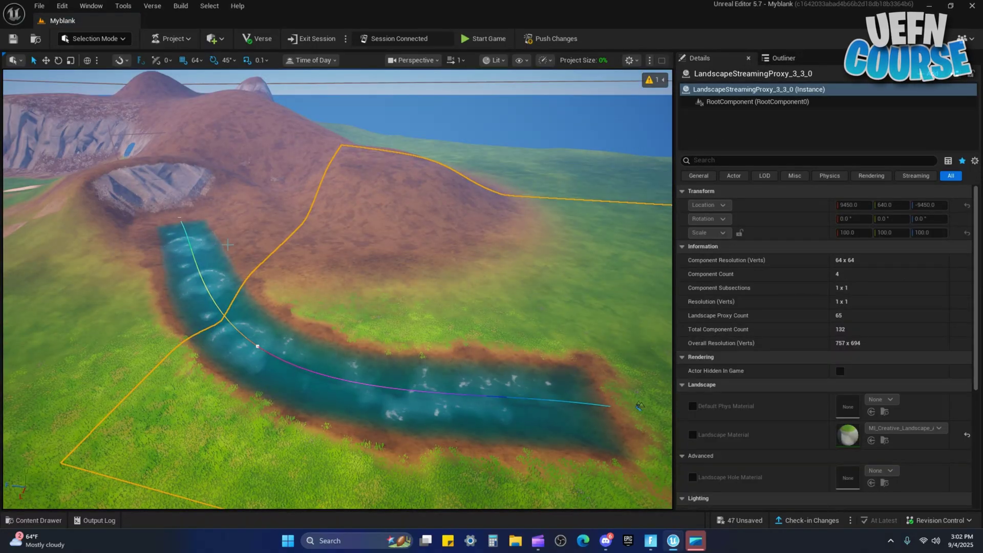
click(94, 38)
click(97, 53)
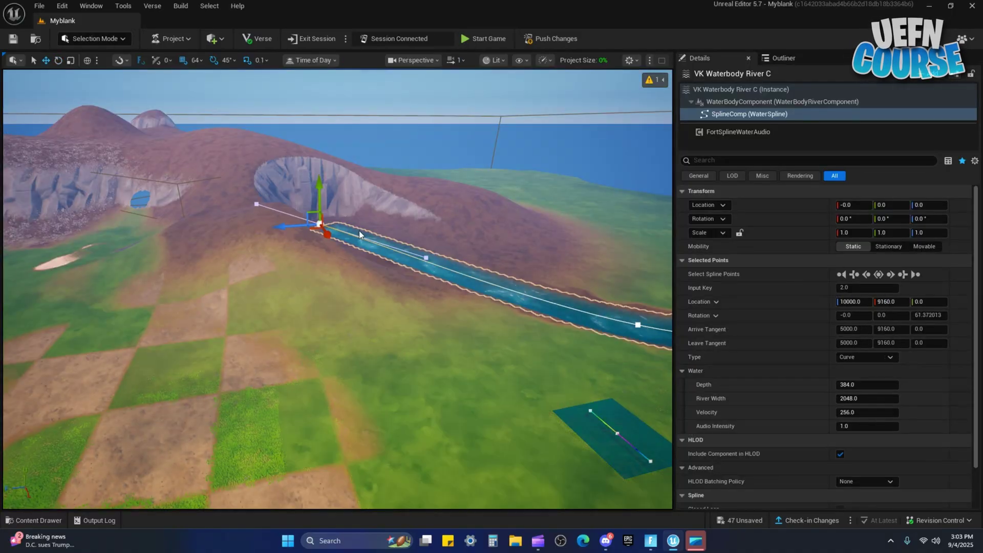
Place a Lake water body on the open grass beyond the river and look through its terrain settings.
right_drag(359, 234, 361, 243)
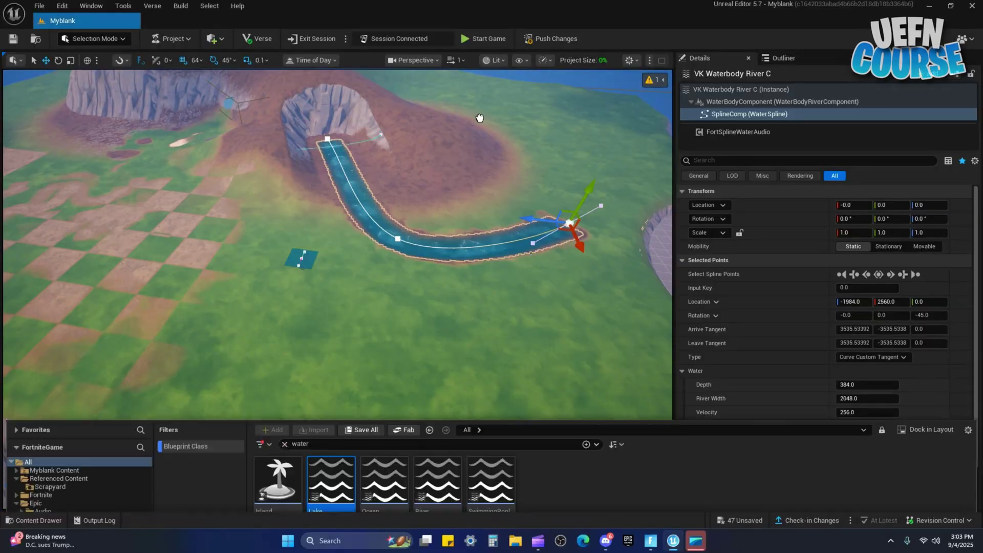
click(577, 154)
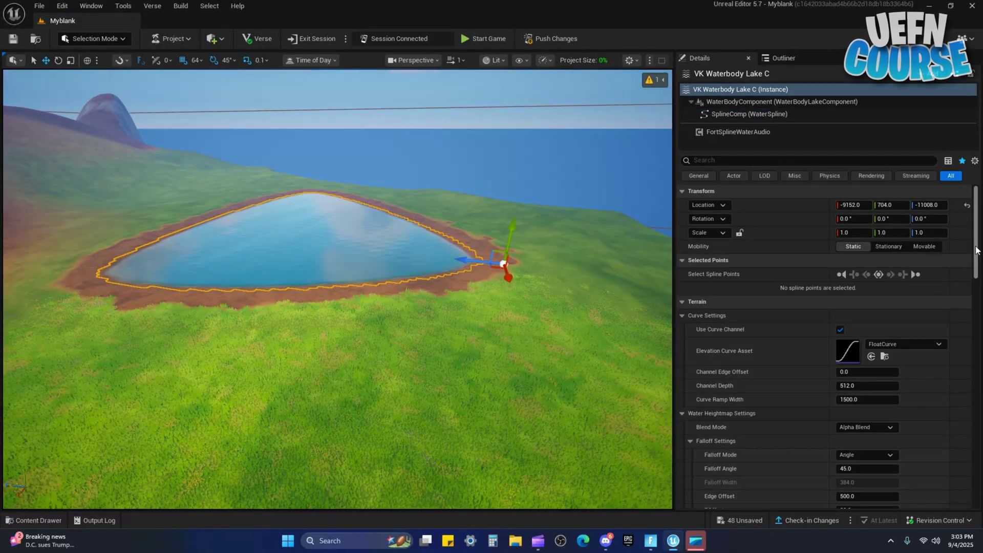
drag(973, 215, 960, 374)
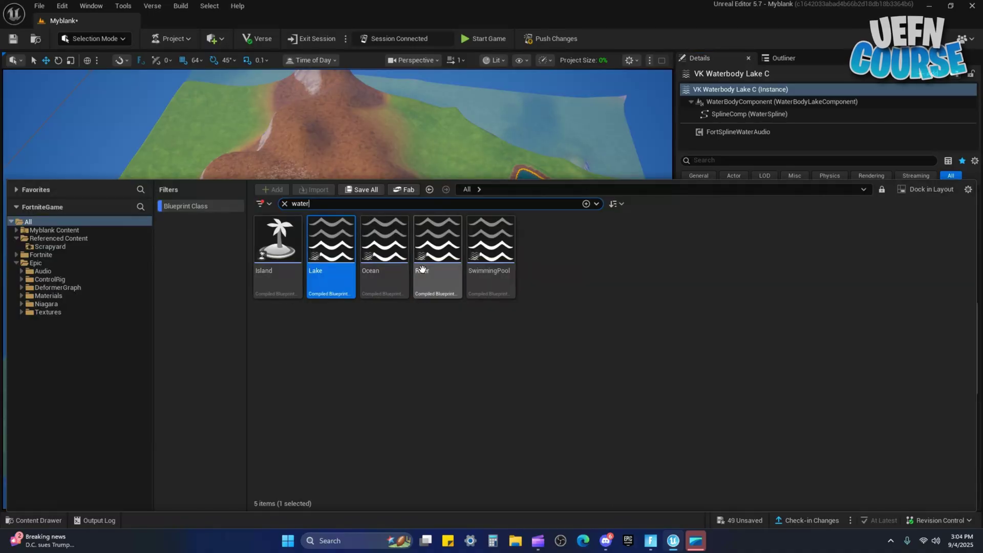
Place an Ocean water body on the landscape and rebuild the landscape actors' physical materials.
drag(384, 242, 368, 236)
drag(405, 172, 405, 170)
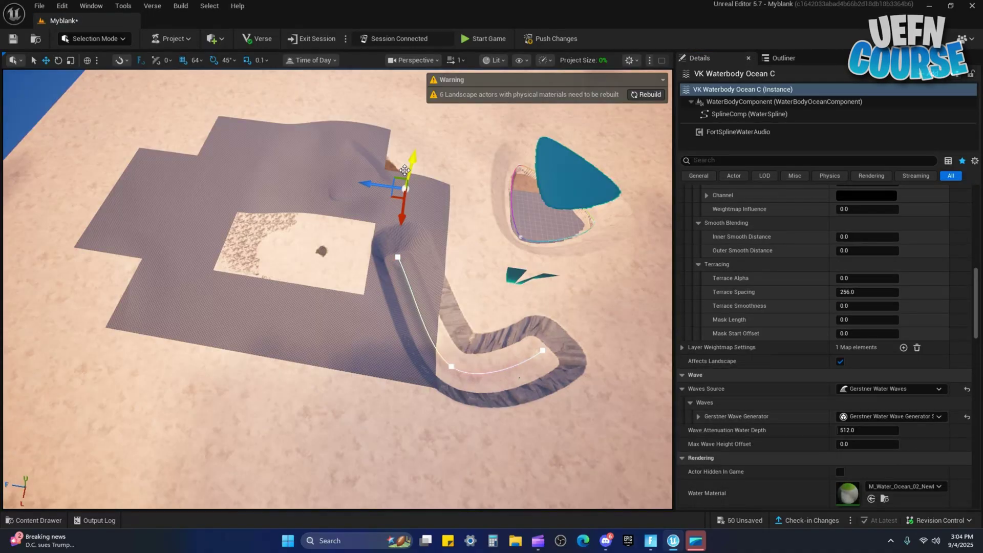
click(641, 95)
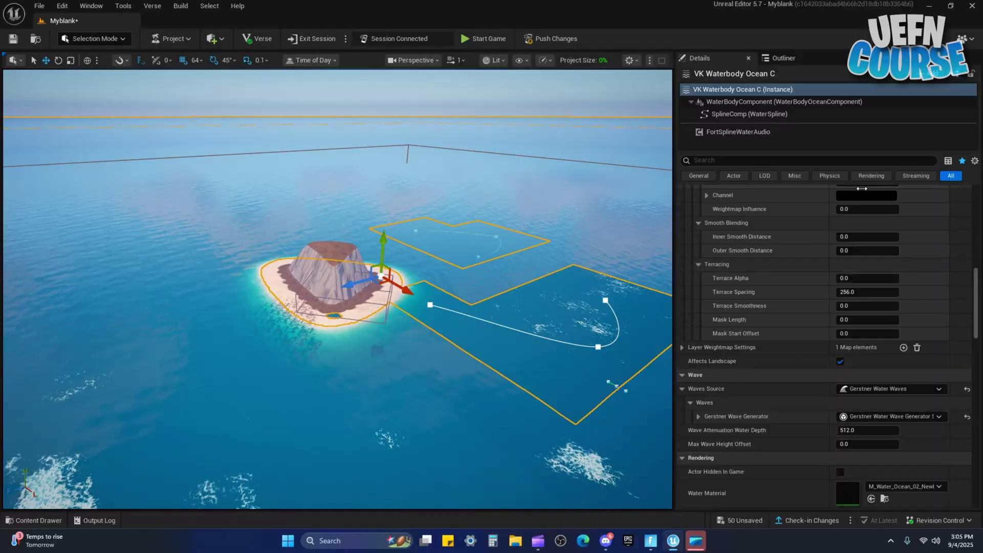
Turn off Affects Landscape for the ocean and lower the ocean beneath the grass level.
scroll(862, 189, down, 3)
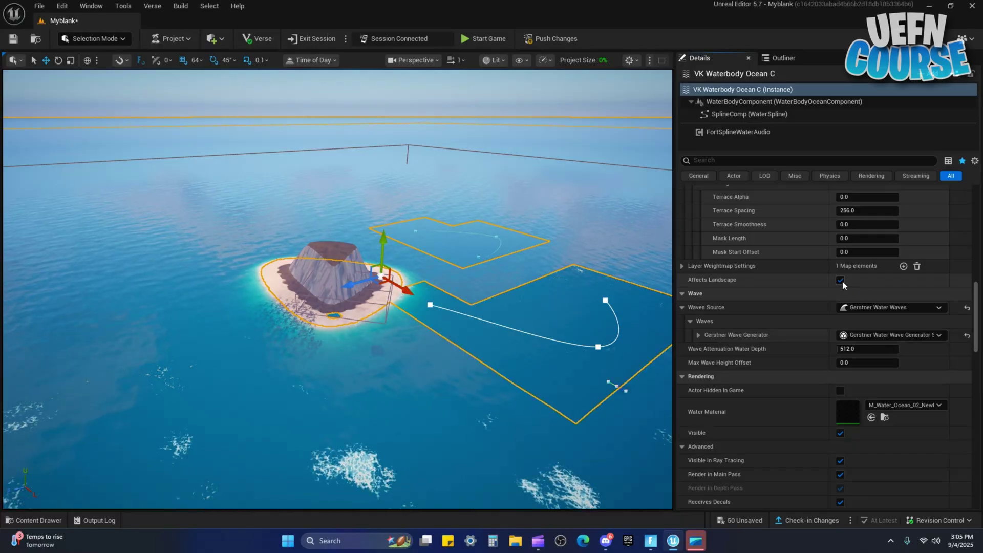
click(840, 281)
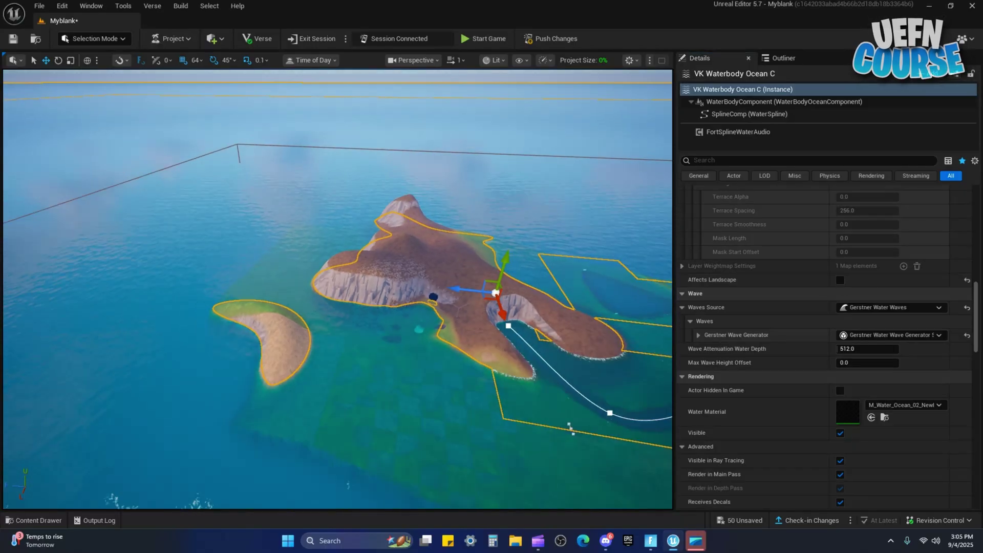
drag(458, 231, 460, 309)
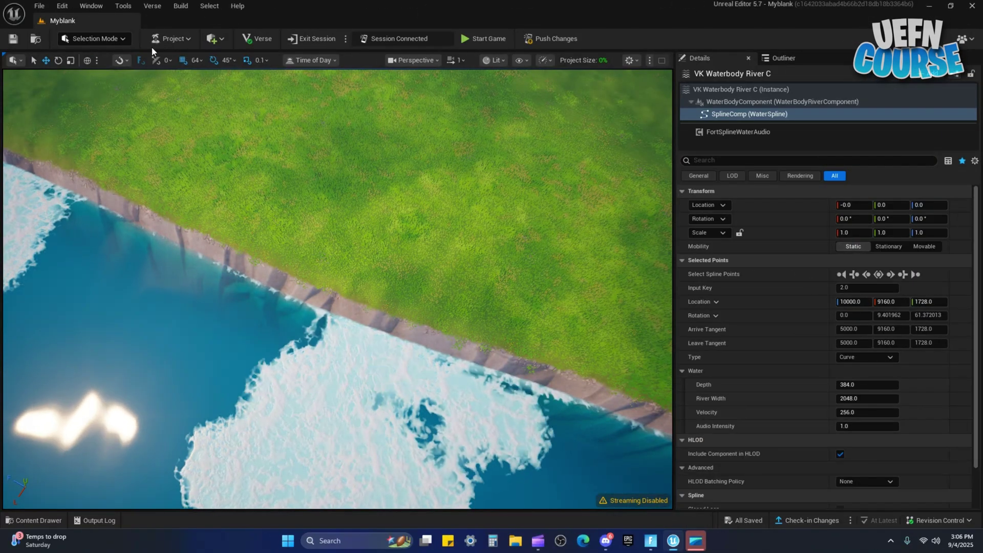
Add a Fort WaterBody Exclusion Volume at the swimming pool in the checkered ground.
click(176, 39)
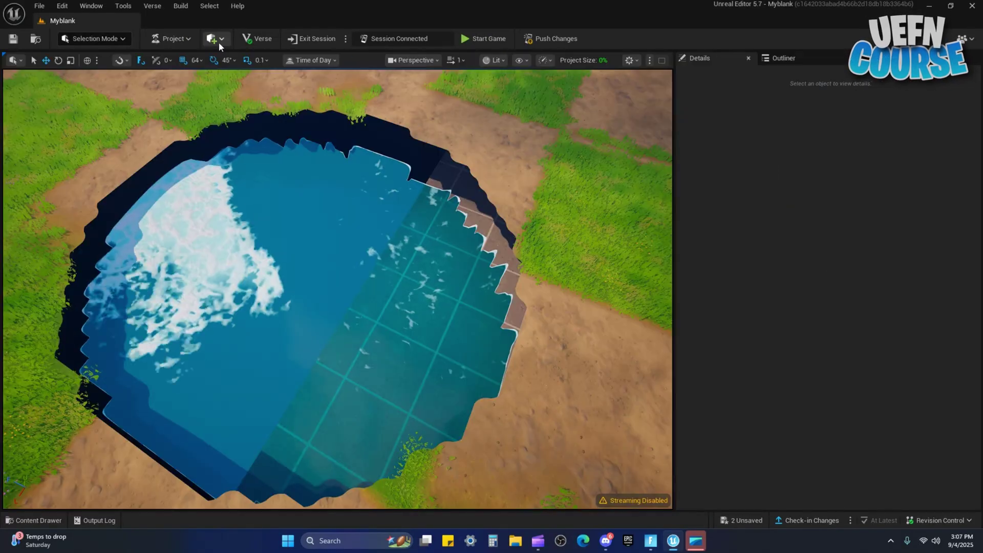
click(218, 39)
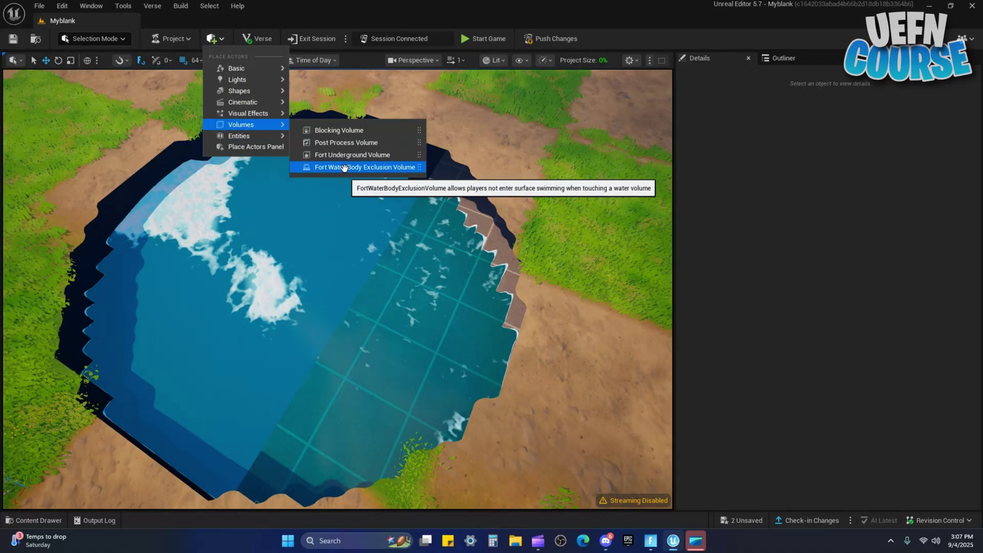
click(344, 167)
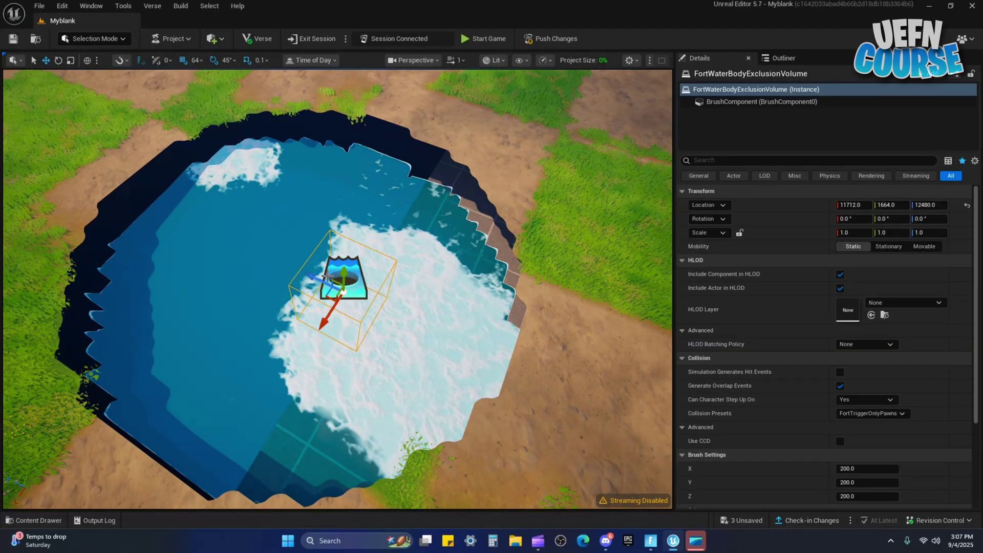
key(f)
Enlarge the exclusion volume's brush to about 4185 by 4648 by 2262 and position it around the pool.
drag(866, 469, 917, 469)
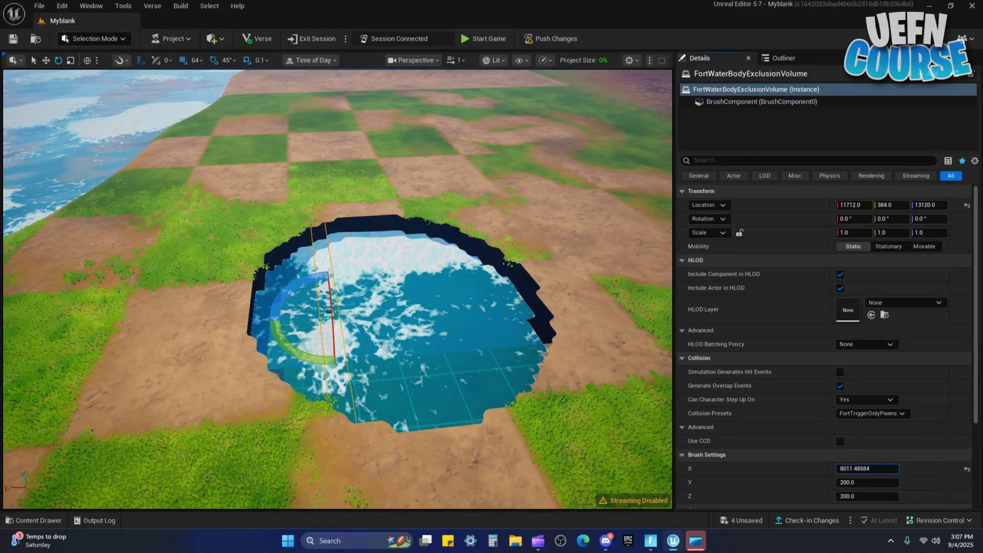
drag(855, 483, 873, 483)
drag(873, 483, 882, 483)
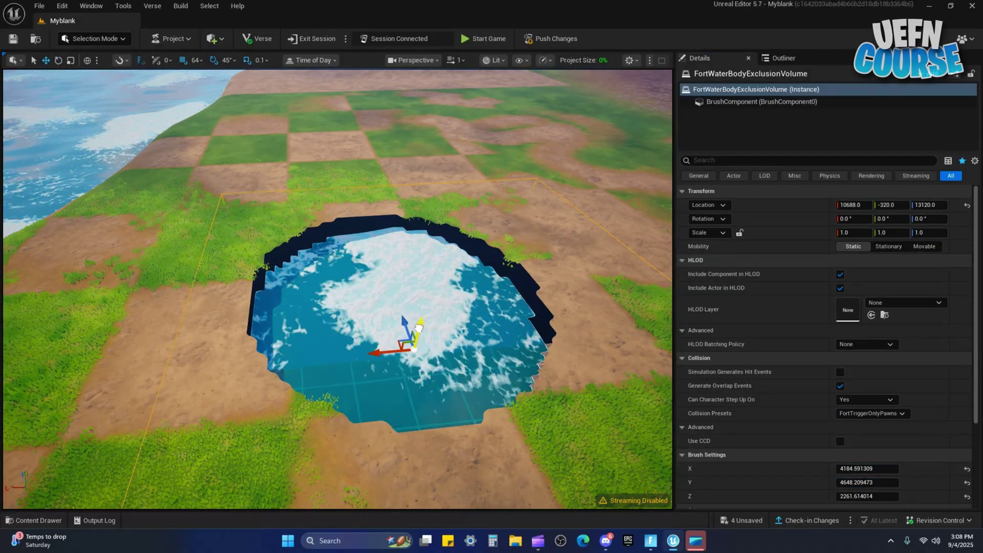
drag(424, 324, 425, 331)
mouse_move(575, 367)
right_down()
mouse_move(575, 385)
mouse_move(575, 367)
right_up()
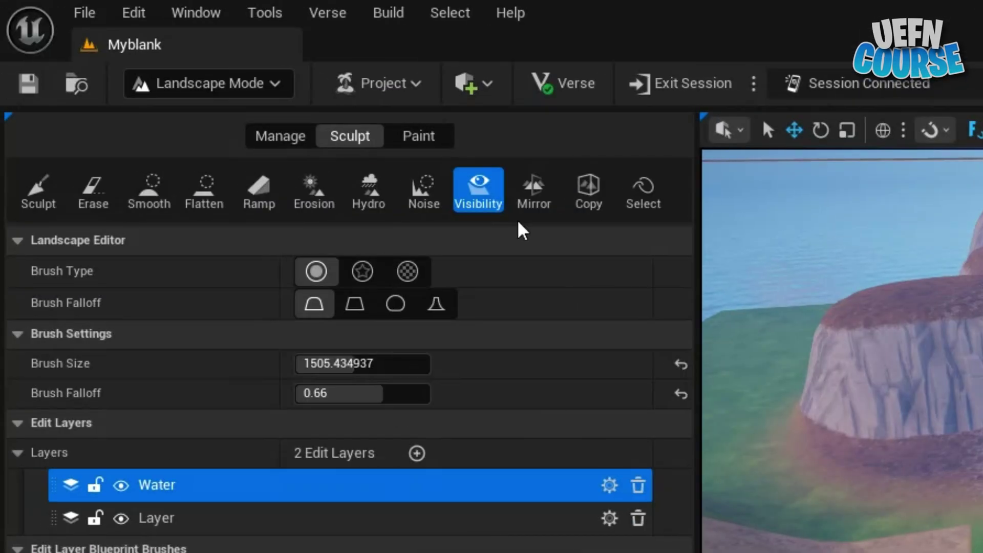
Add a Splines edit layer to the landscape and move it to the bottom of the edit layer stack.
click(419, 135)
click(281, 136)
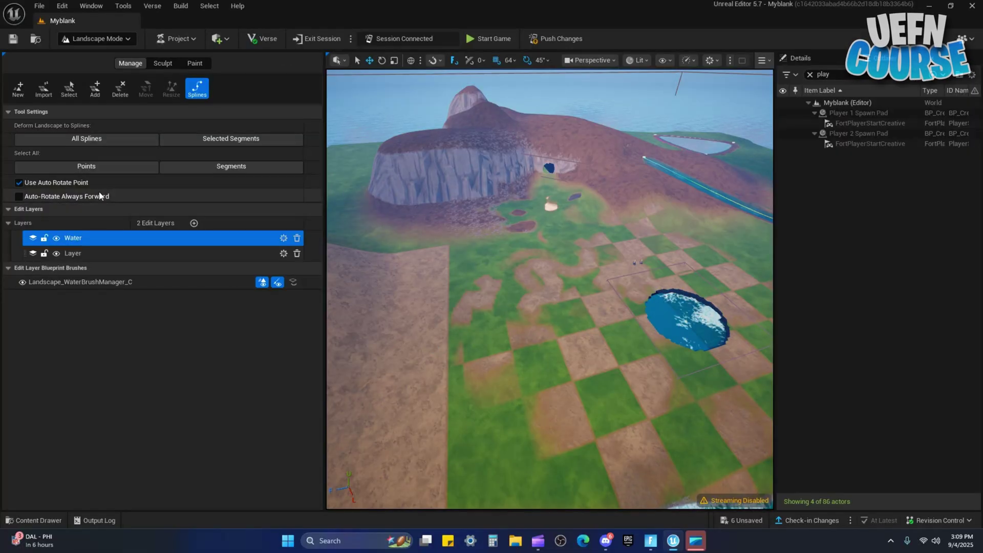
click(79, 251)
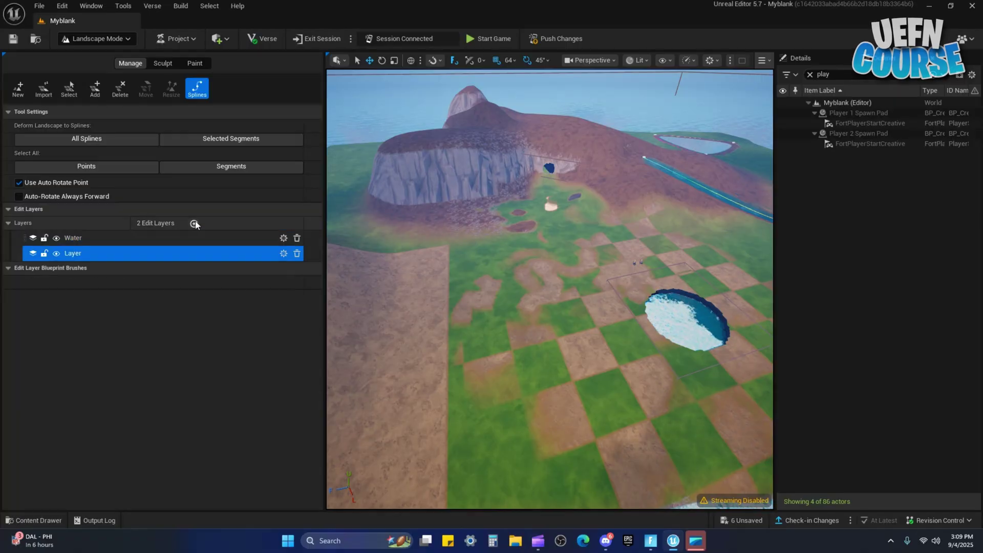
click(194, 223)
click(401, 206)
click(594, 236)
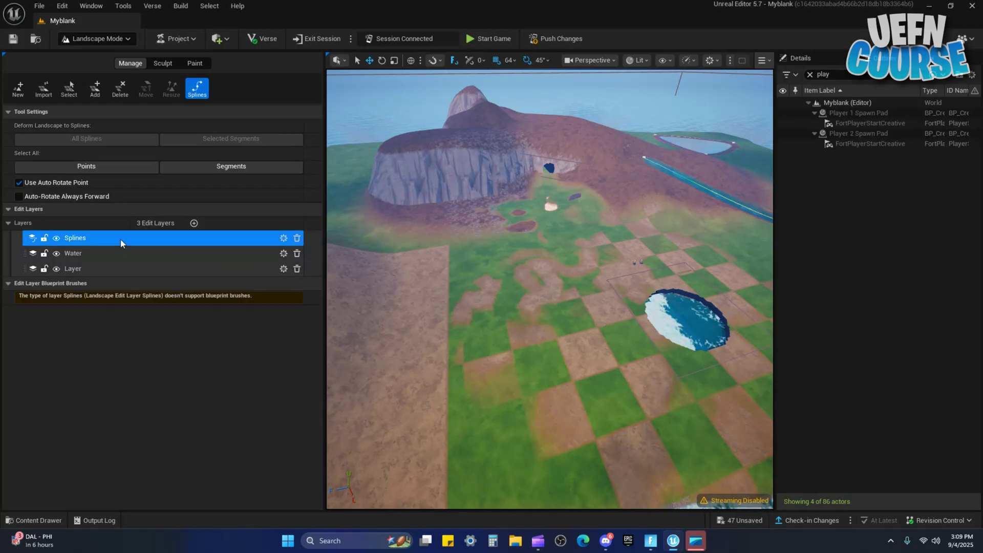
drag(119, 239, 100, 269)
Place a two-point landscape spline on the checkered ground and assign the Road1_Straight mesh to its segment's spline meshes.
ctrl+click(478, 287)
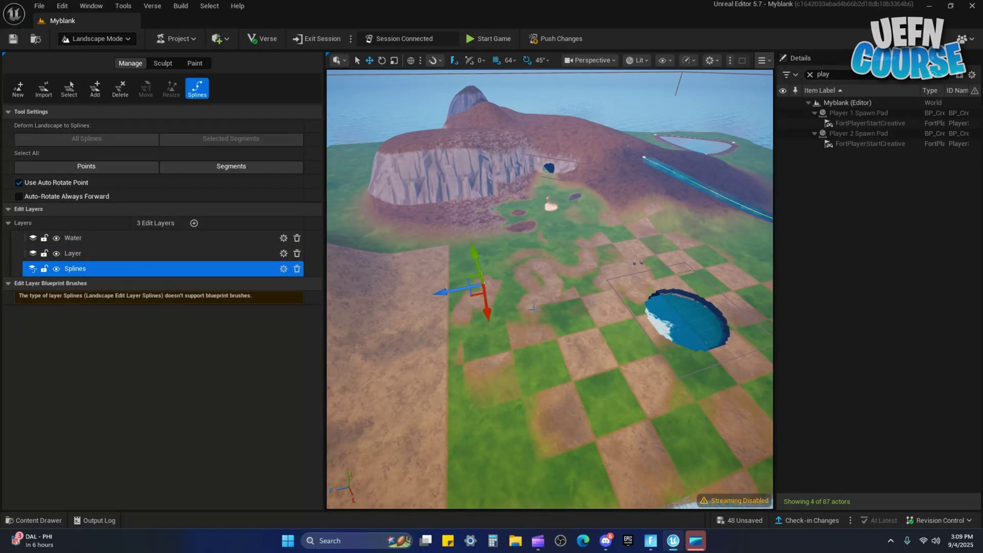
ctrl+click(519, 362)
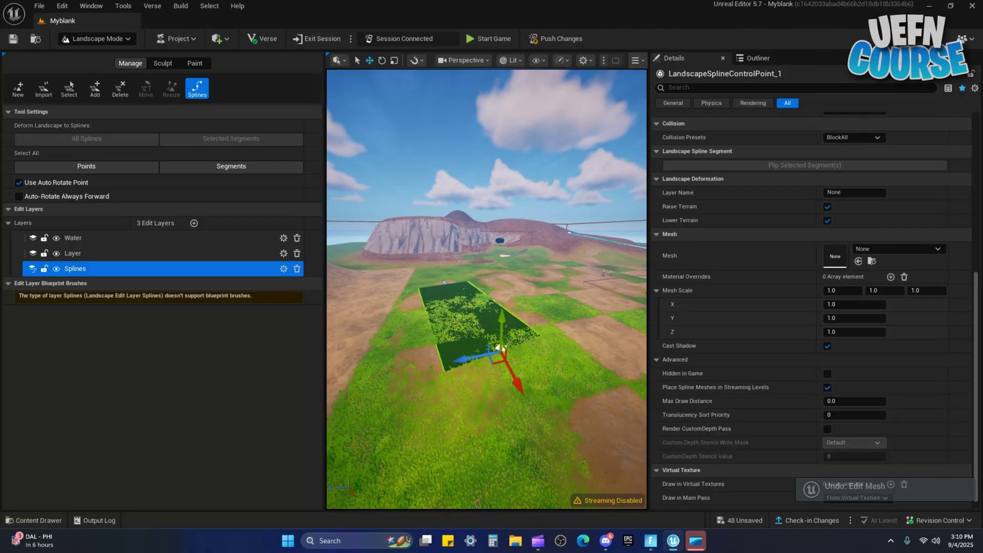
click(474, 315)
click(891, 308)
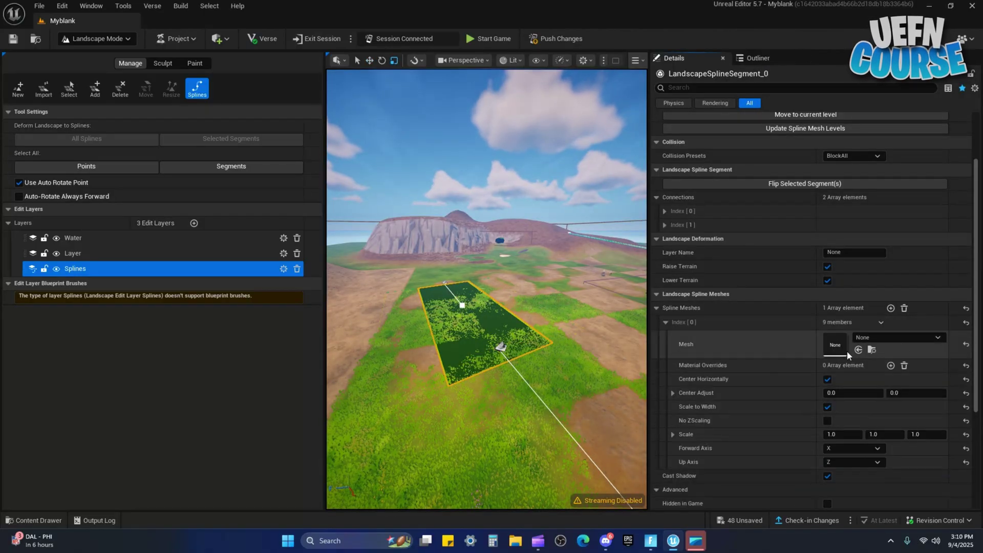
click(901, 340)
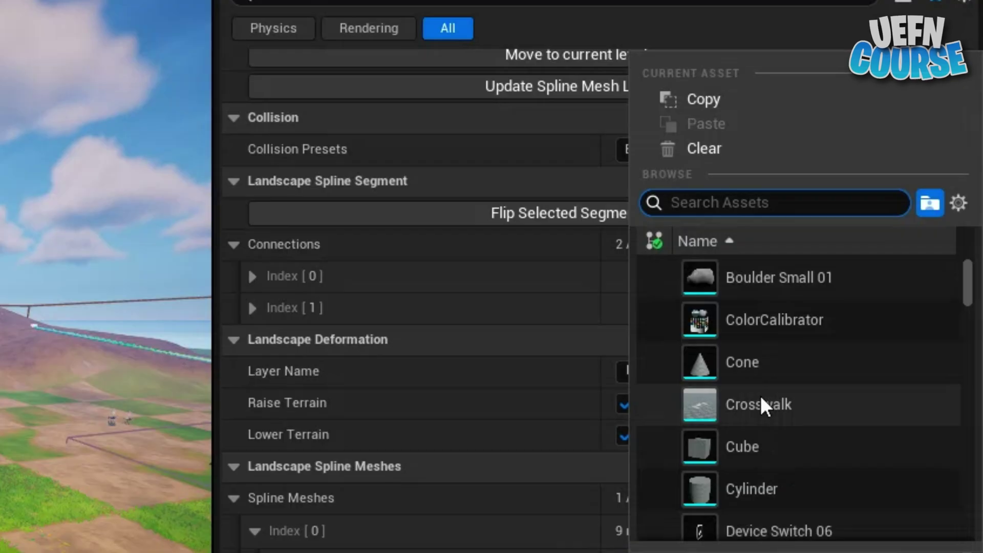
text(road)
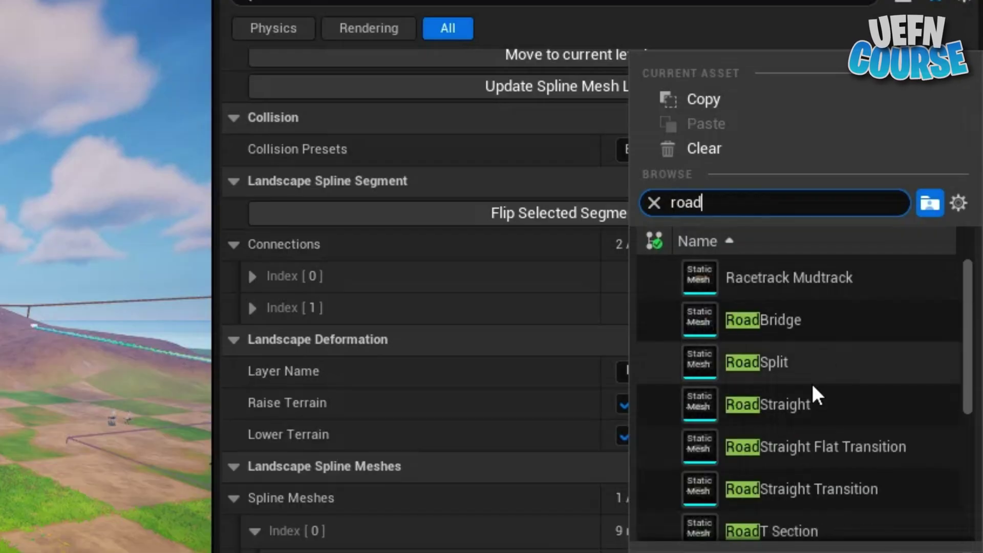
click(829, 415)
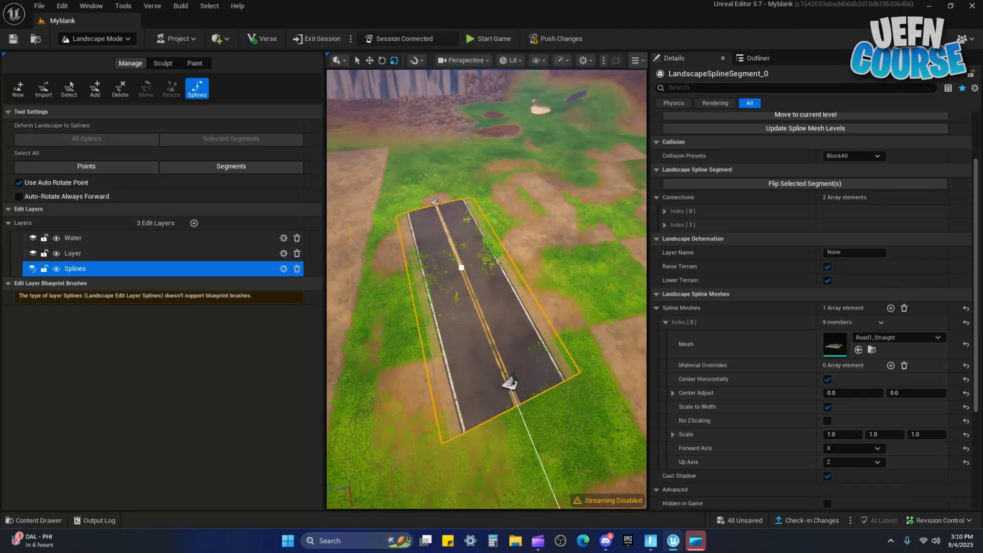
mouse_move(534, 340)
right_down()
mouse_move(531, 321)
mouse_move(533, 382)
mouse_move(532, 340)
right_up()
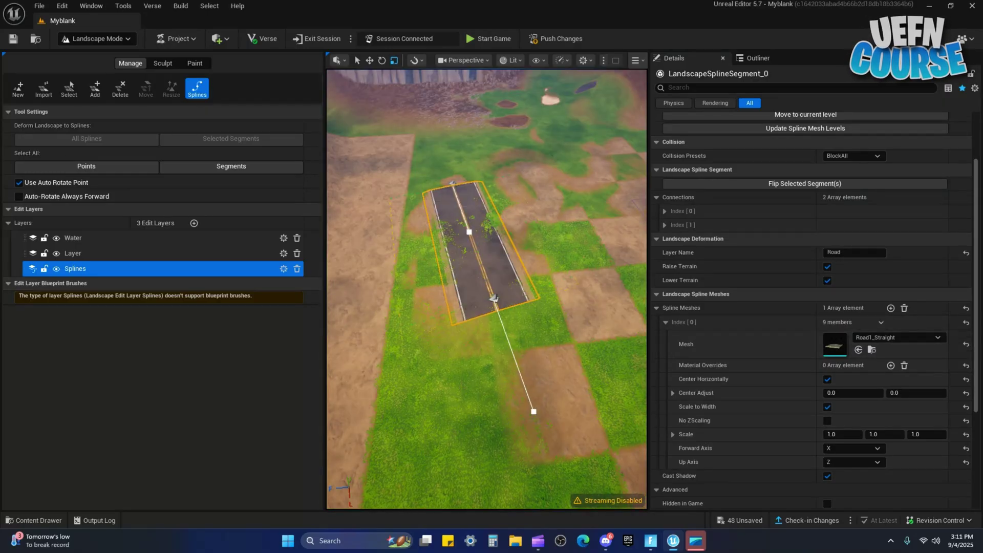
Rotate the end control point of the road segment to about -145.69° on Z so the road curves.
click(494, 299)
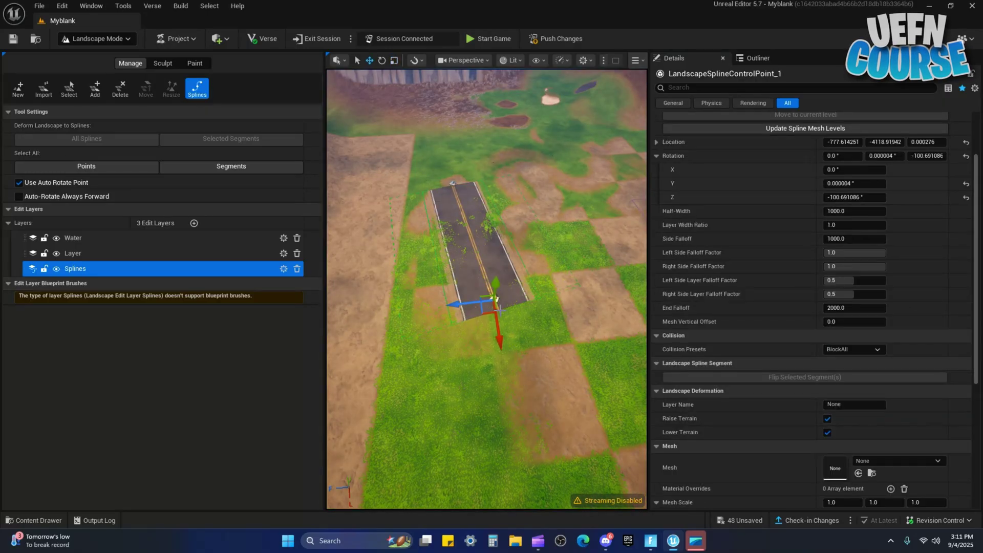
drag(502, 333, 450, 225)
click(452, 184)
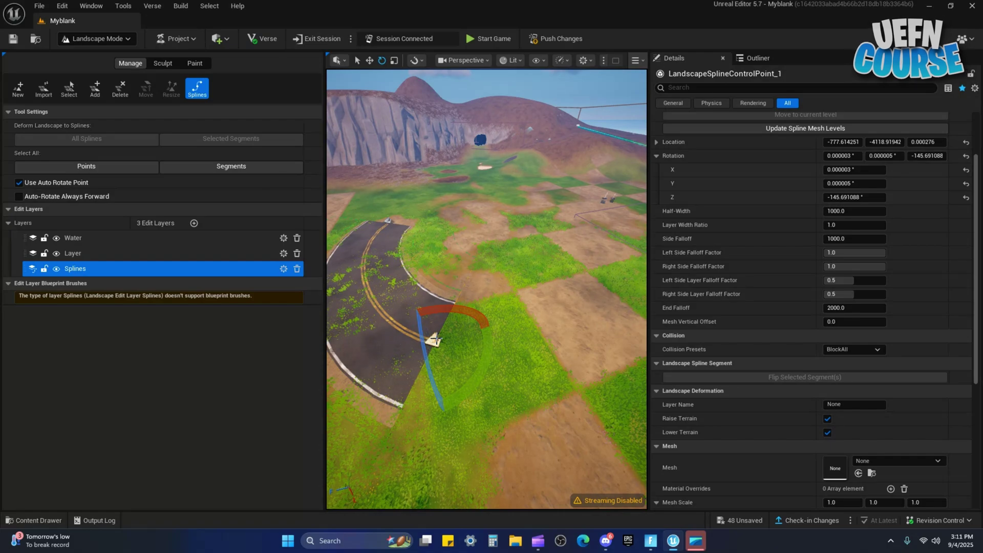
Extend the road spline around the pool with three more control points.
ctrl+click(603, 372)
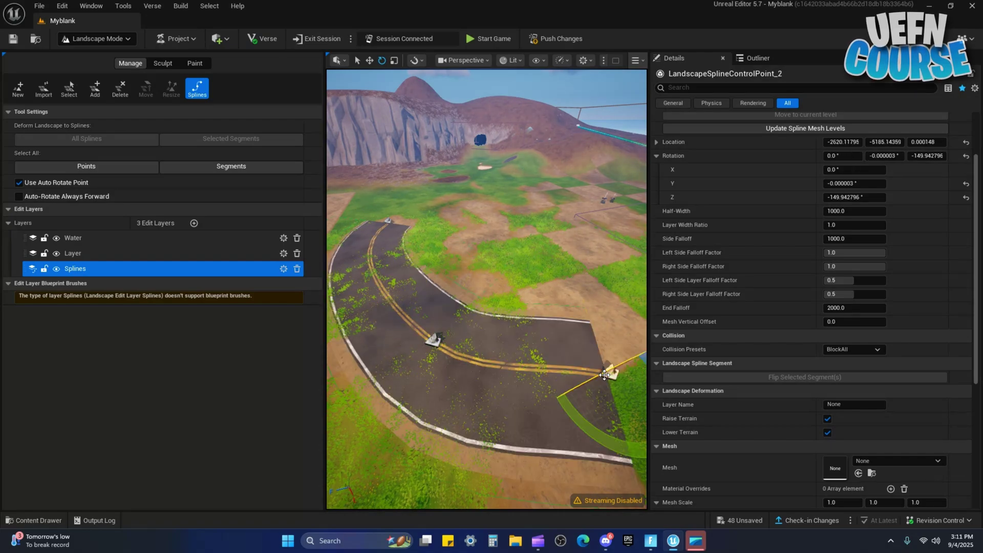
right_drag(582, 358, 590, 308)
key(s)
ctrl+click(599, 328)
ctrl+click(559, 278)
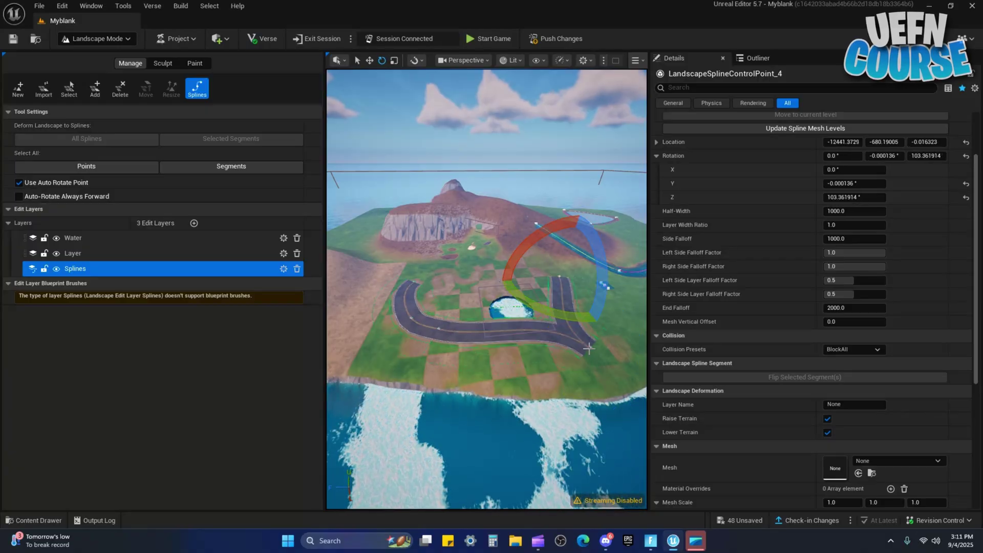
Adjust a control point on the road beside the pool to reshape the route.
key(w)
right_drag(588, 348, 560, 330)
click(512, 322)
key(w)
drag(464, 326, 581, 377)
right_drag(614, 338, 613, 299)
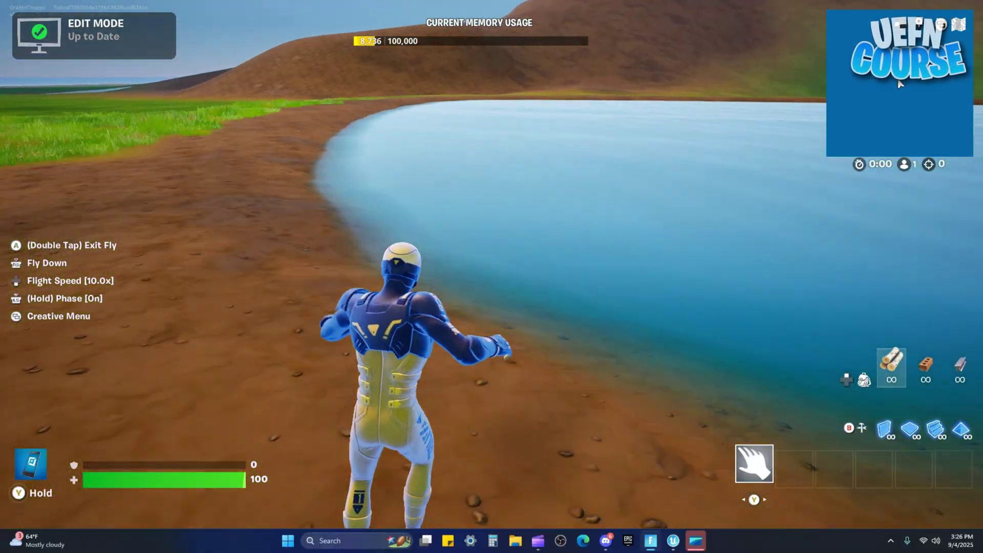
In the Fortnite client's edit session, stop flying at the lake shore and run into the lake to test its water.
key(space)
key(space)
key(w)
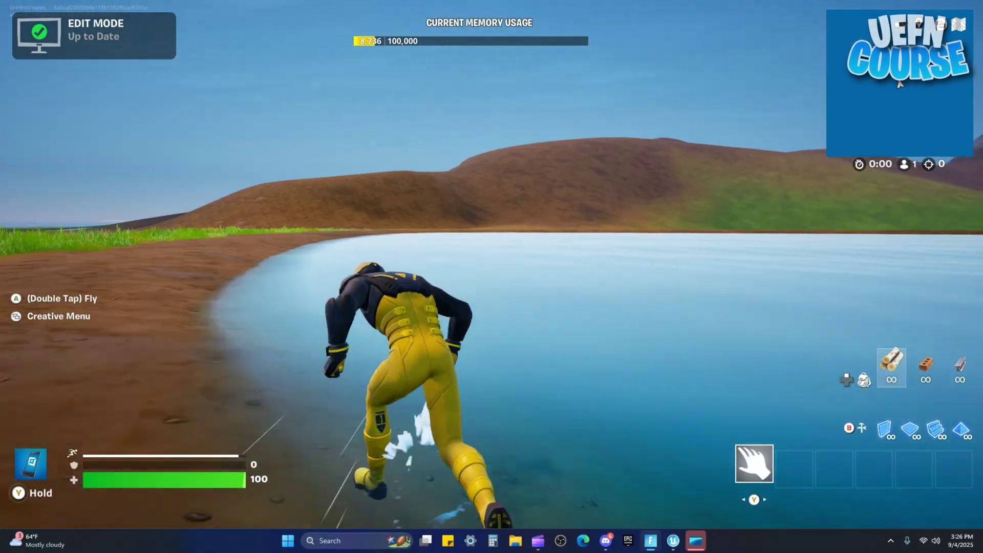
key(w)
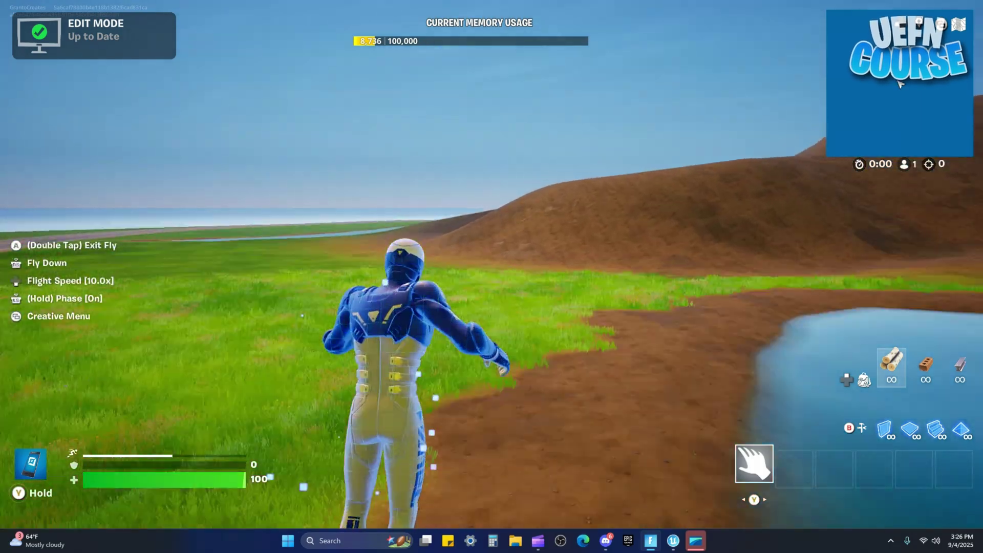
Test the river water by dropping out of flight into it and following its course up the hill.
key(space)
key(space)
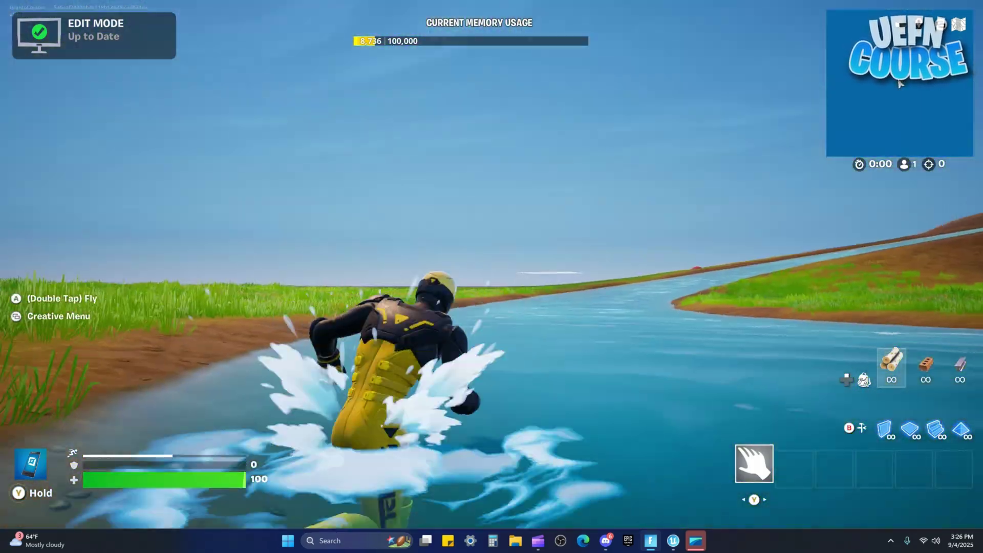
key(space)
key(space)
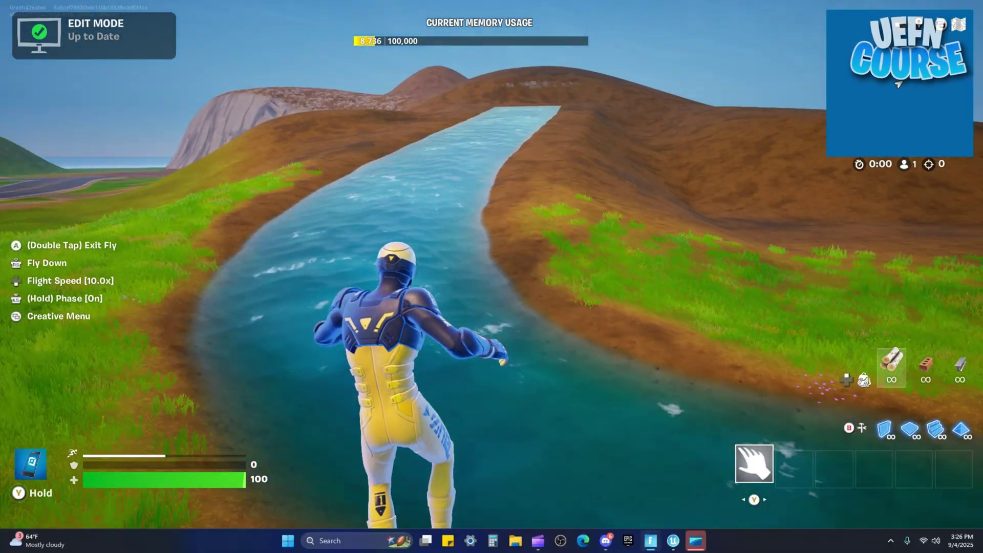
key(w)
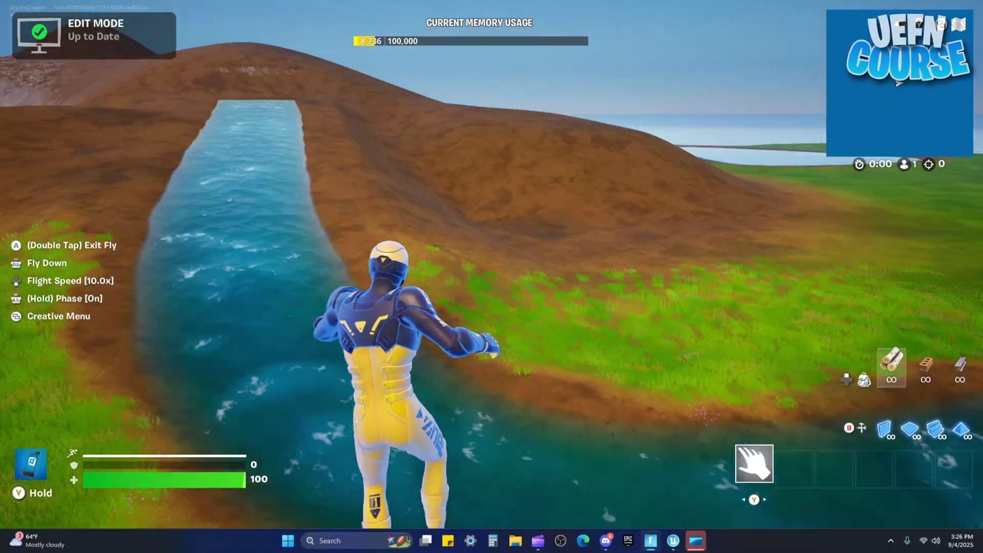
key(space)
key(space)
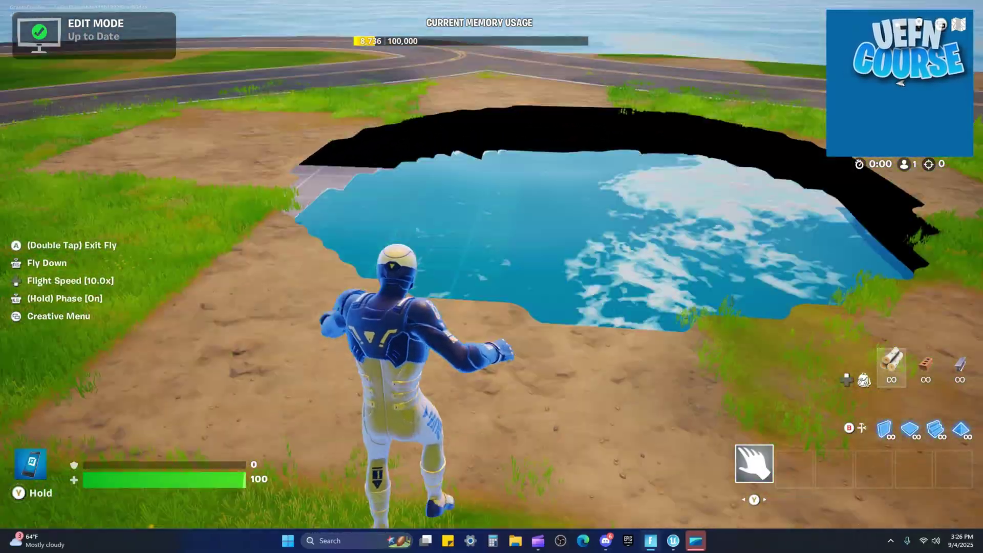
Drop into the pool in the checkered ground and move around below the water surface to test the exclusion volume.
key(space)
key(space)
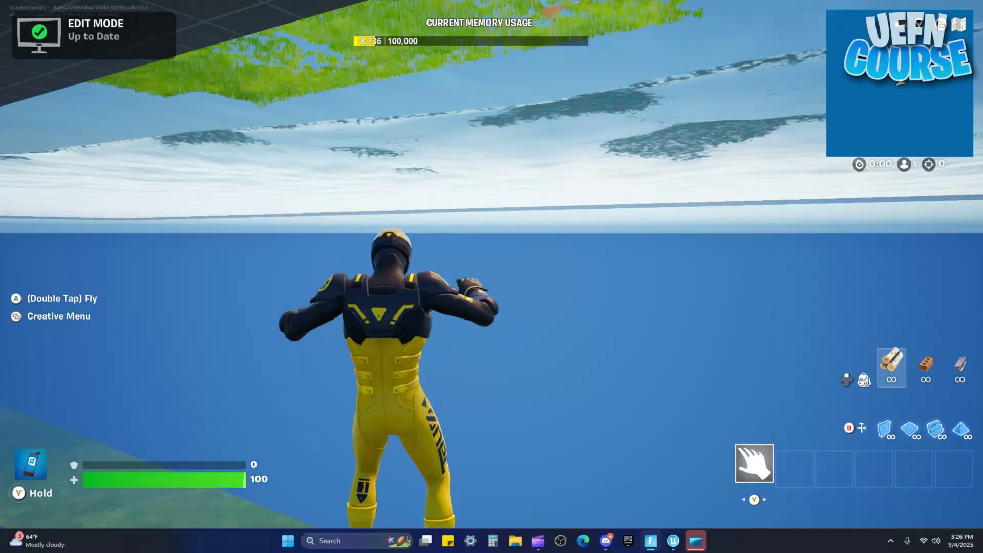
key(w)
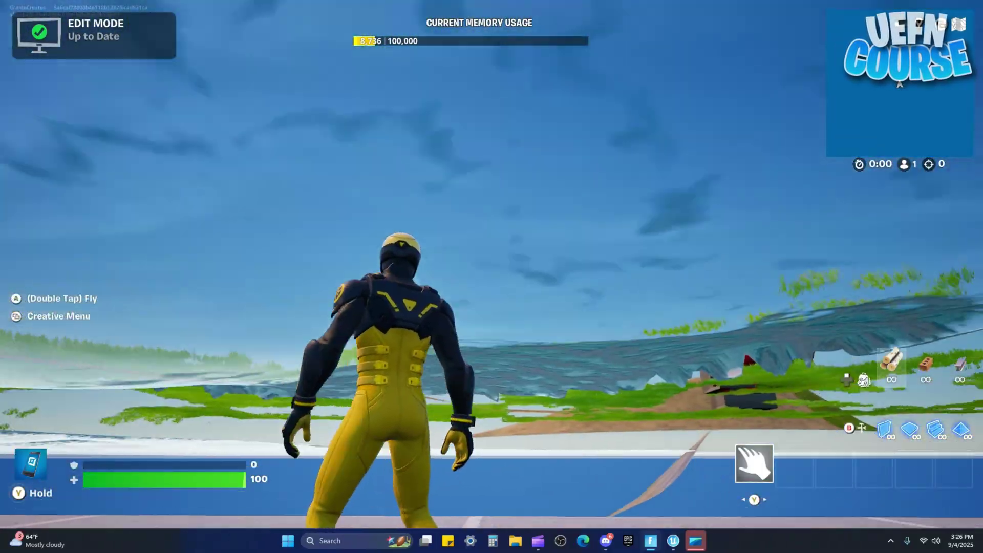
key(w)
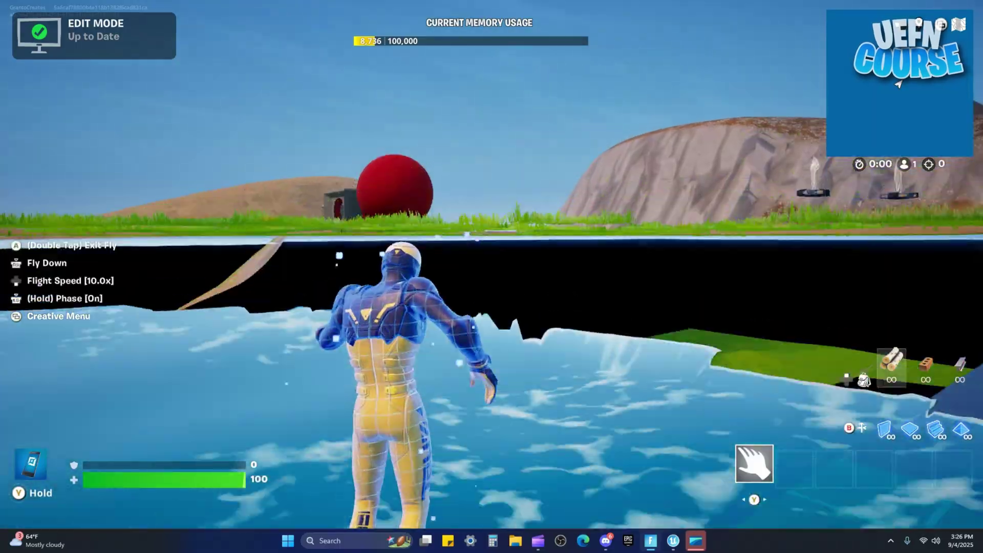
key(space)
key(space)
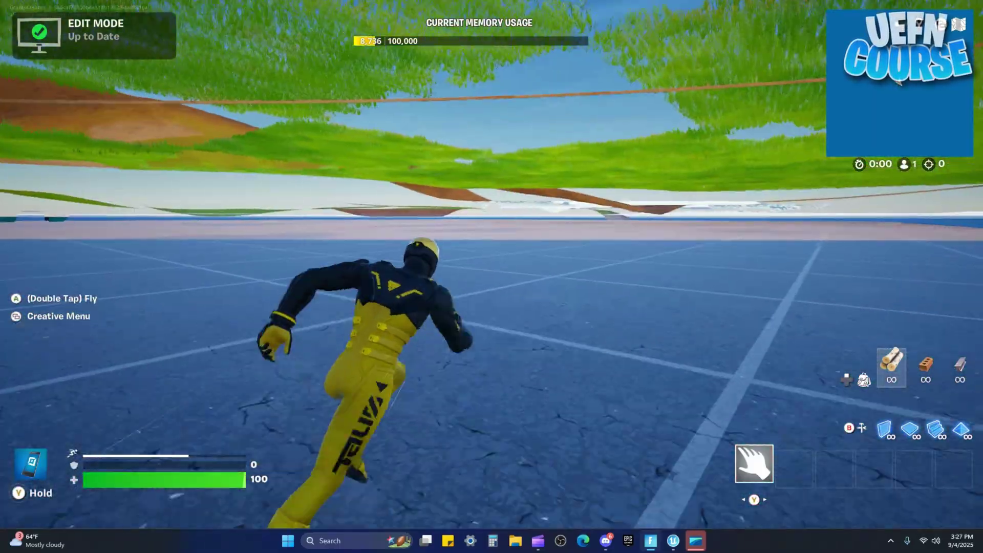
key(w)
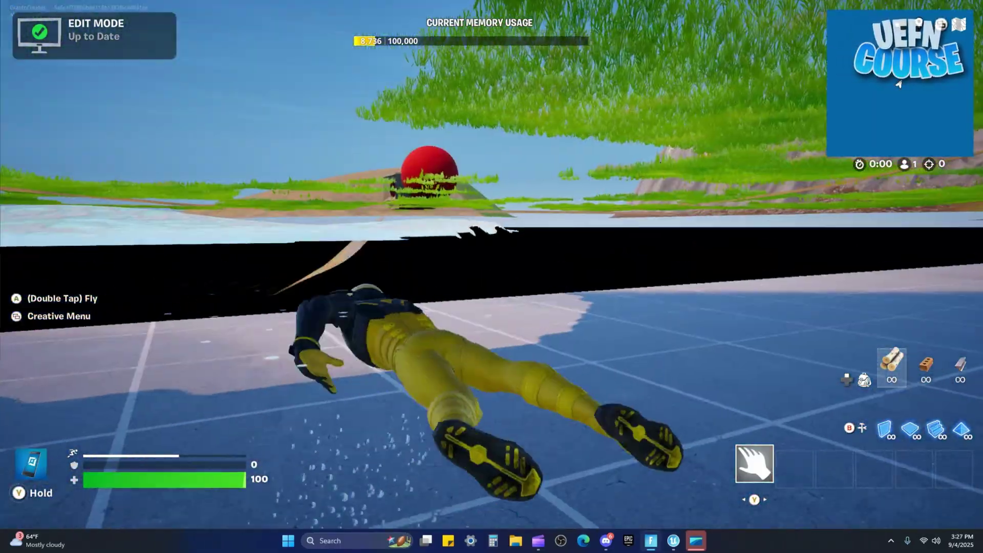